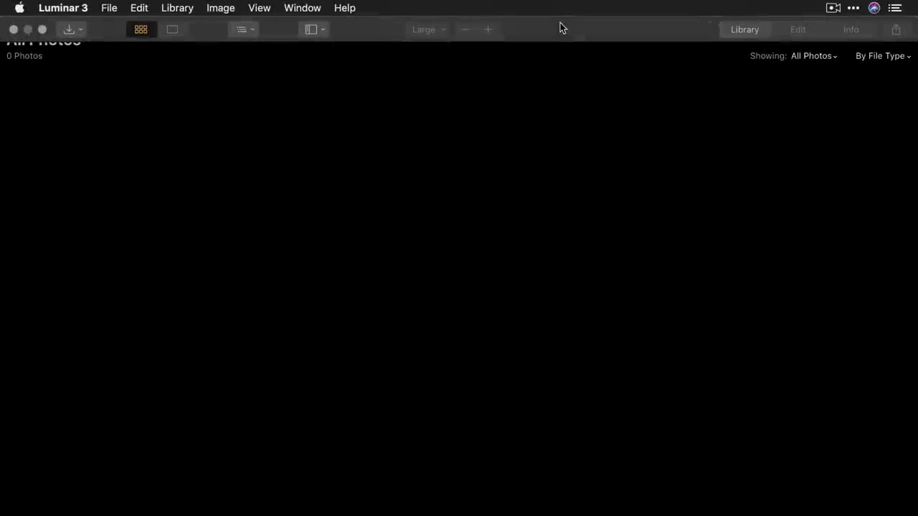
- Add the 3_1 folder from Pictures > Skylum Webinars to the photo library
left_click(173, 6)
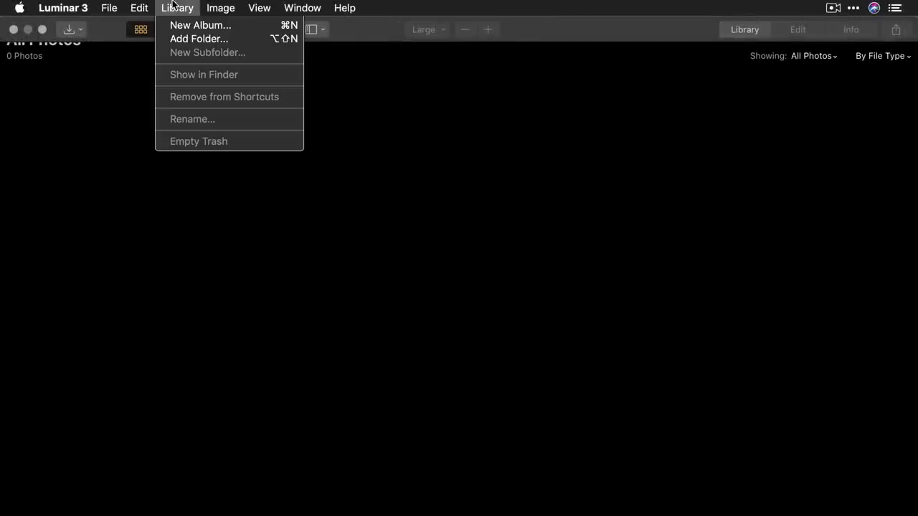
left_click(173, 39)
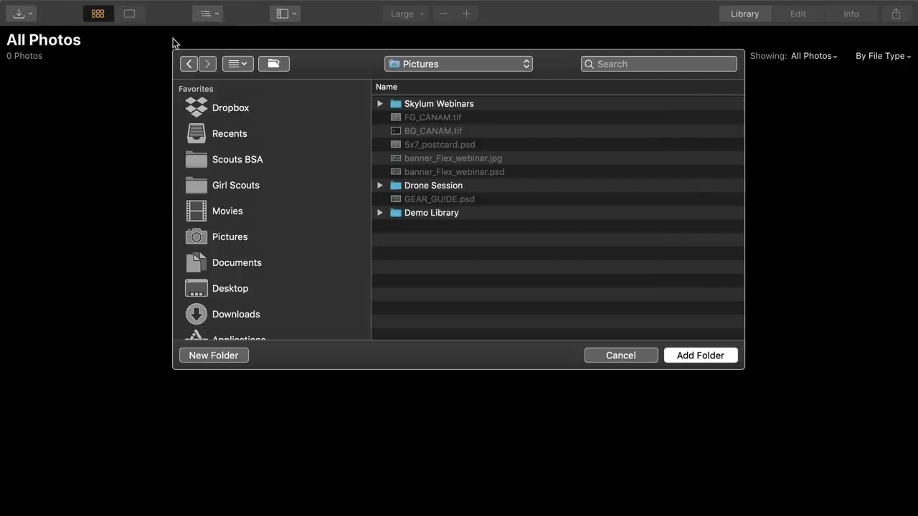
double_click(398, 105)
left_click(395, 119)
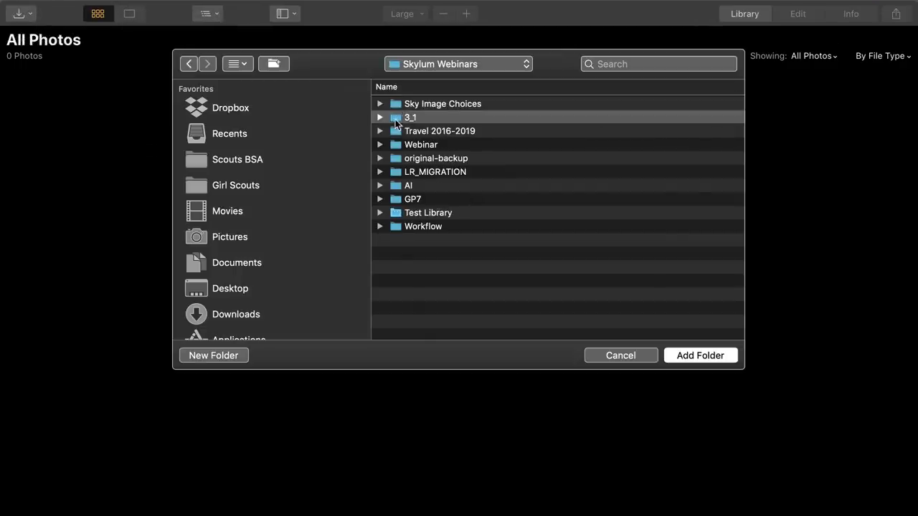
left_click(380, 117)
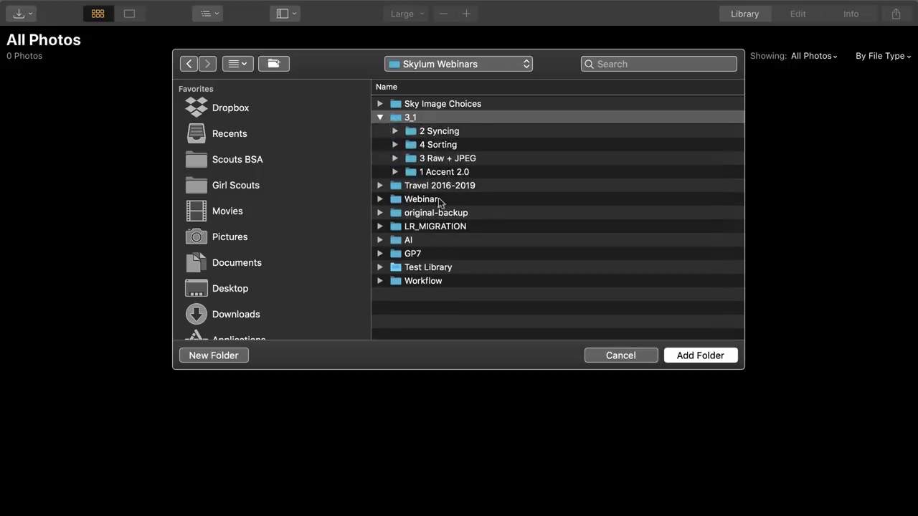
left_click(696, 353)
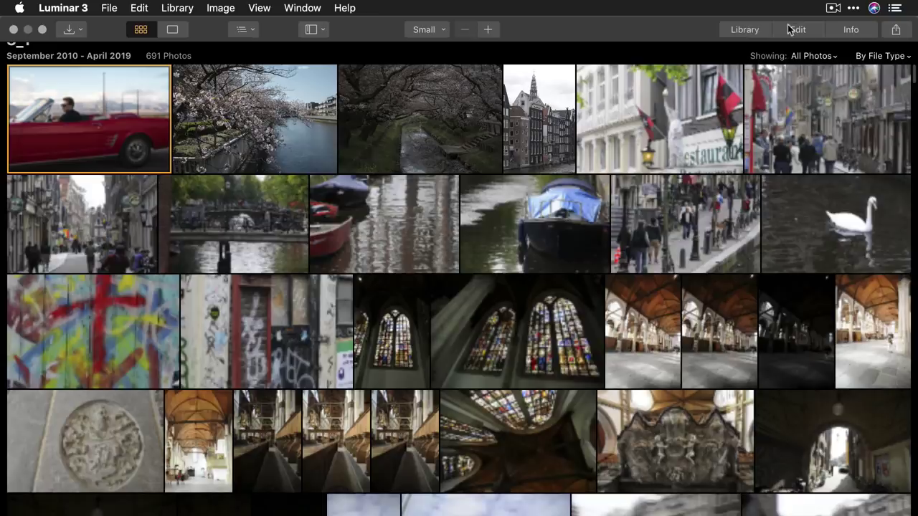
- Expand the 3_1 folder and its 3 Raw + JPEG subfolder in the library and browse the photos in the subfolders
left_click(745, 31)
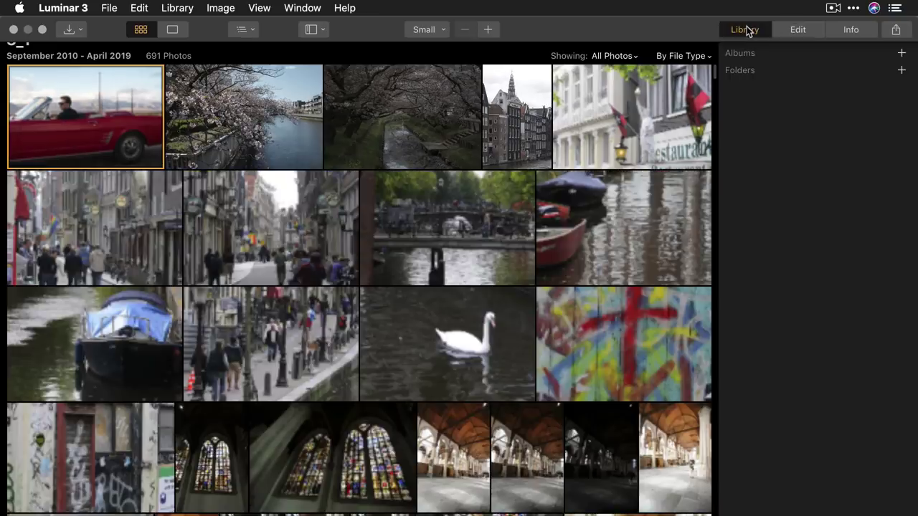
left_click(877, 70)
left_click(728, 88)
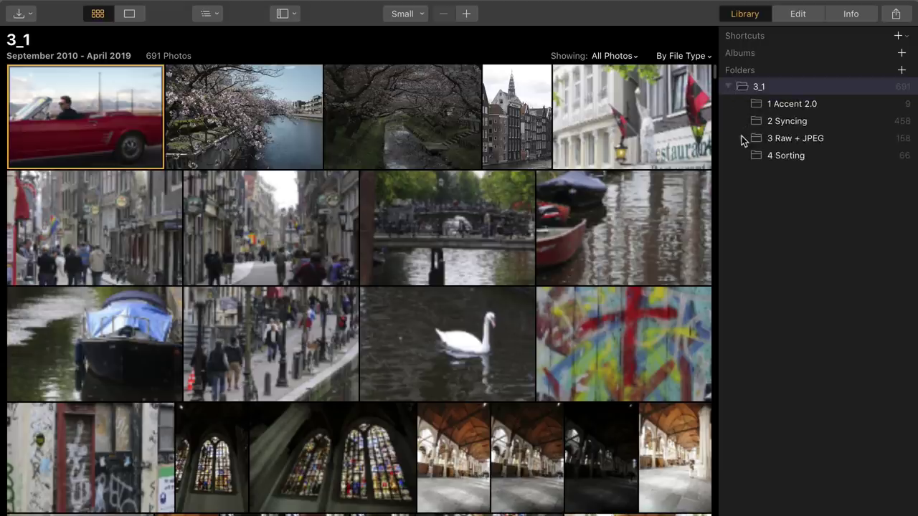
left_click(742, 138)
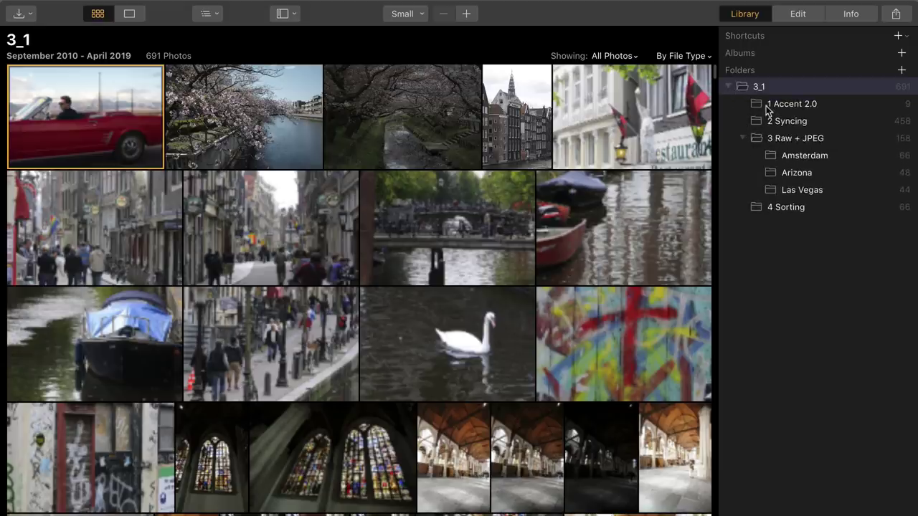
left_click(767, 108)
left_click(772, 120)
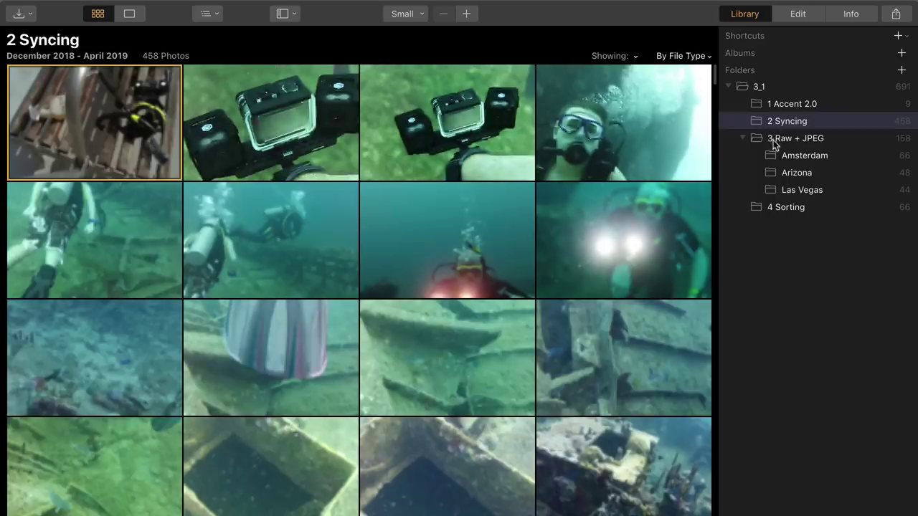
left_click(781, 156)
left_click(783, 173)
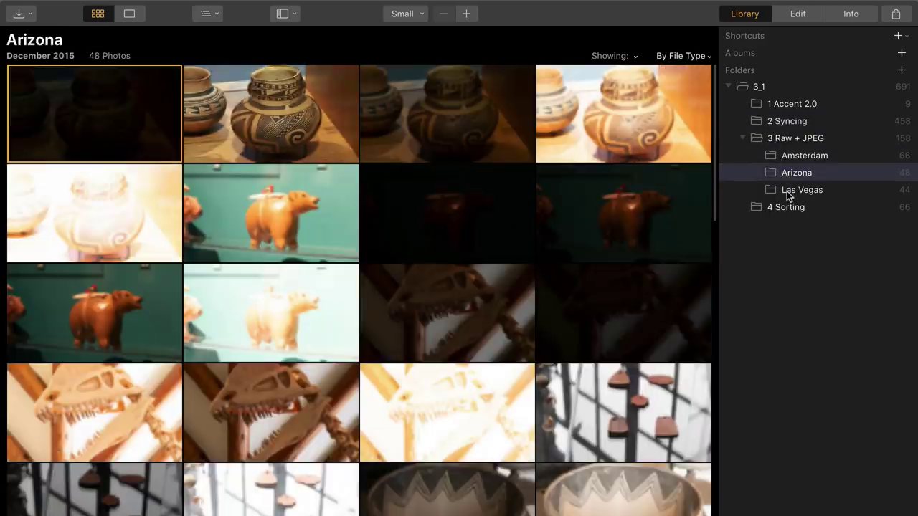
left_click(787, 190)
left_click(785, 207)
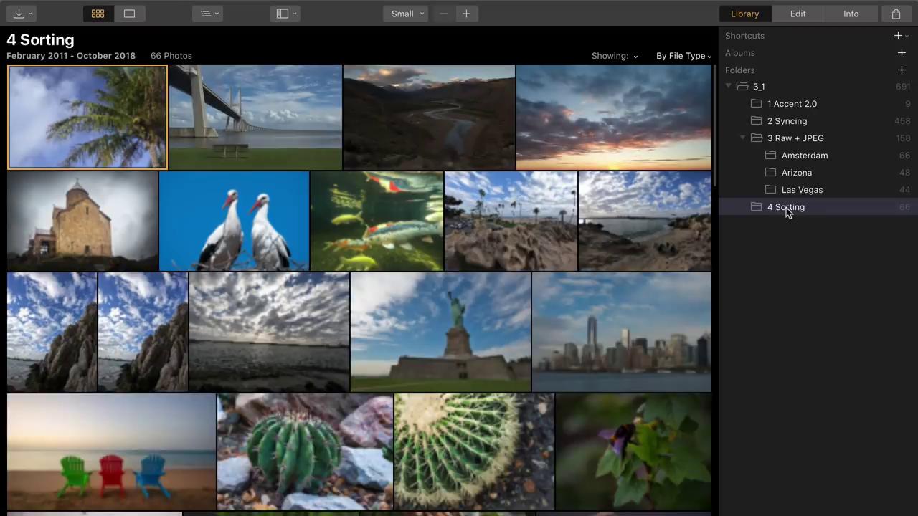
- Open the red convertible photo from the 1 Accent 2.0 folder for editing and apply the Quick & Awesome workspace
left_click(791, 104)
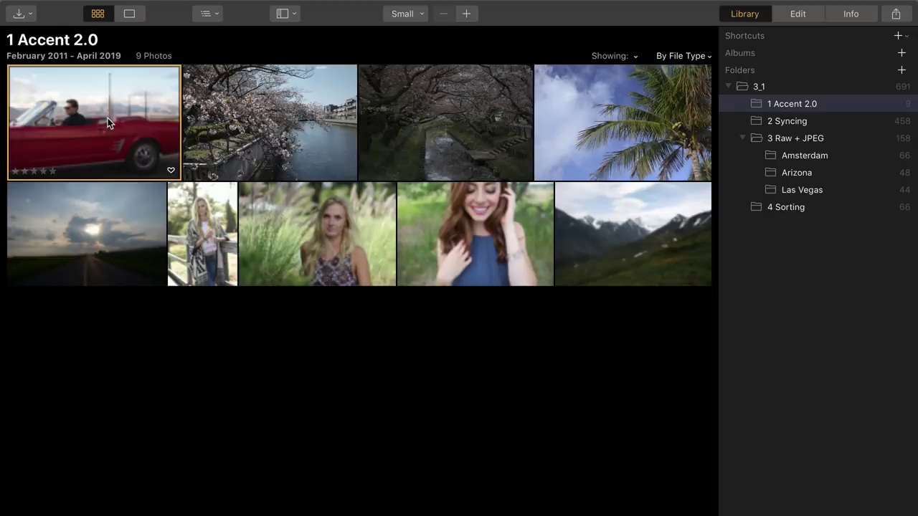
double_click(108, 119)
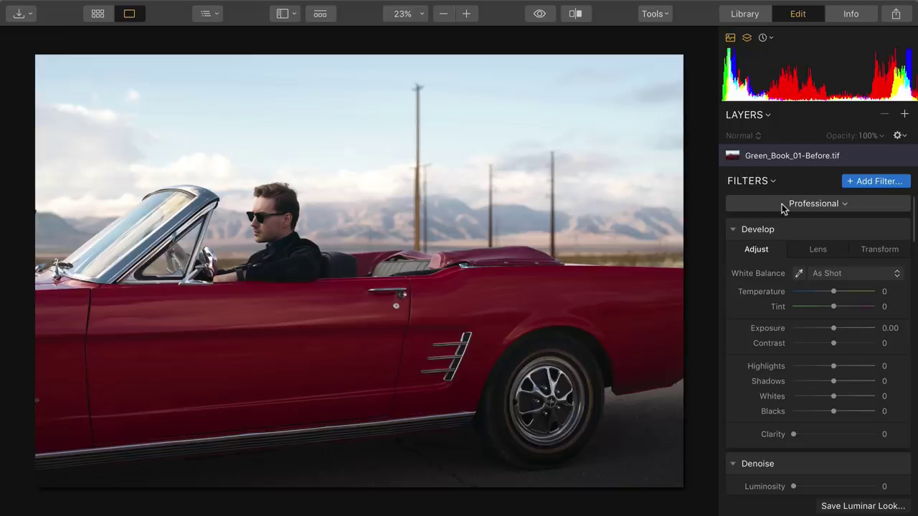
left_click(783, 208)
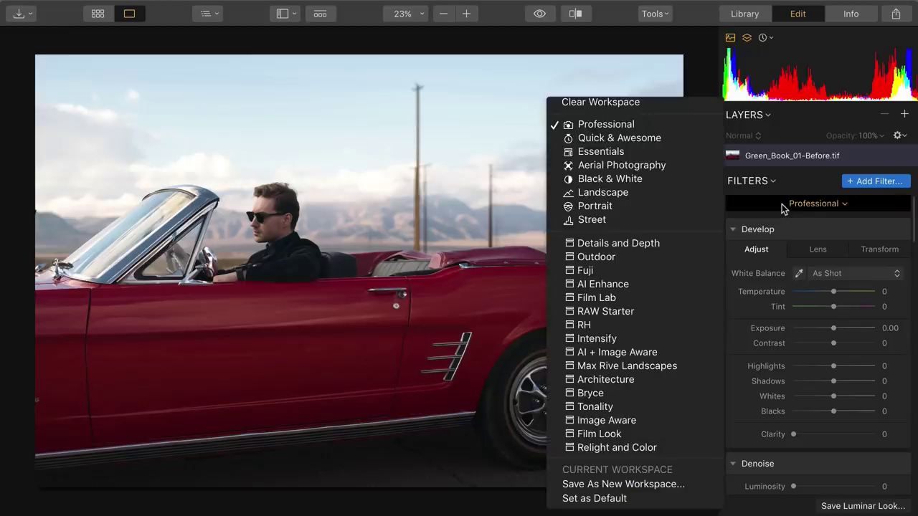
left_click(656, 140)
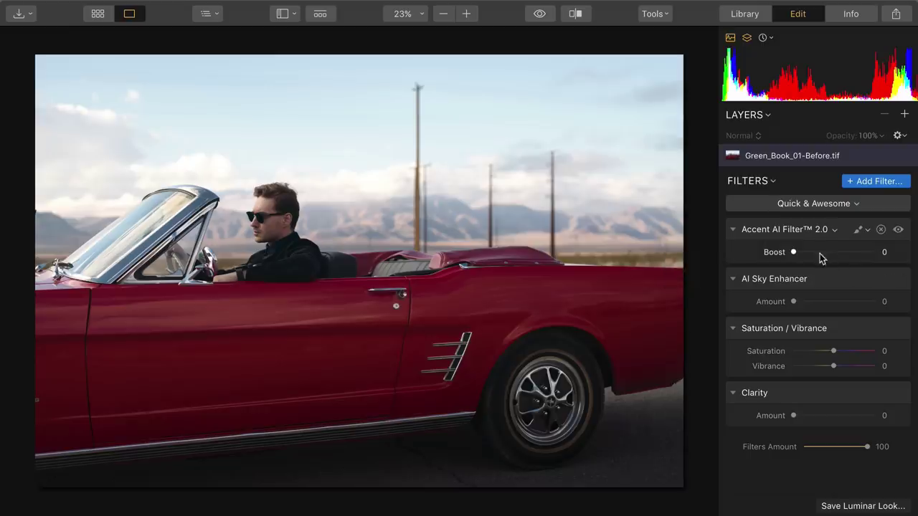
- Set Accent AI Filter Boost to 74 and AI Sky Enhancer to 57 on the car photo, and compare with the original
left_click_drag(808, 254, 857, 267)
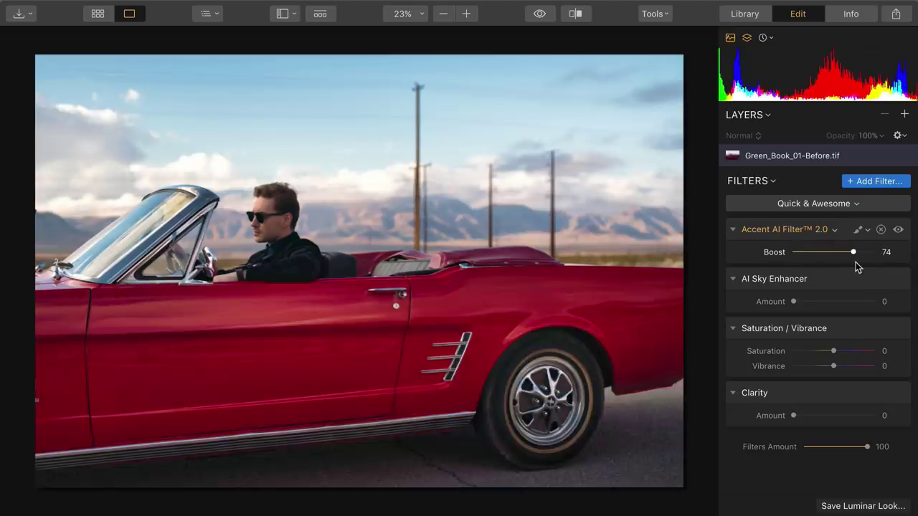
left_click(838, 301)
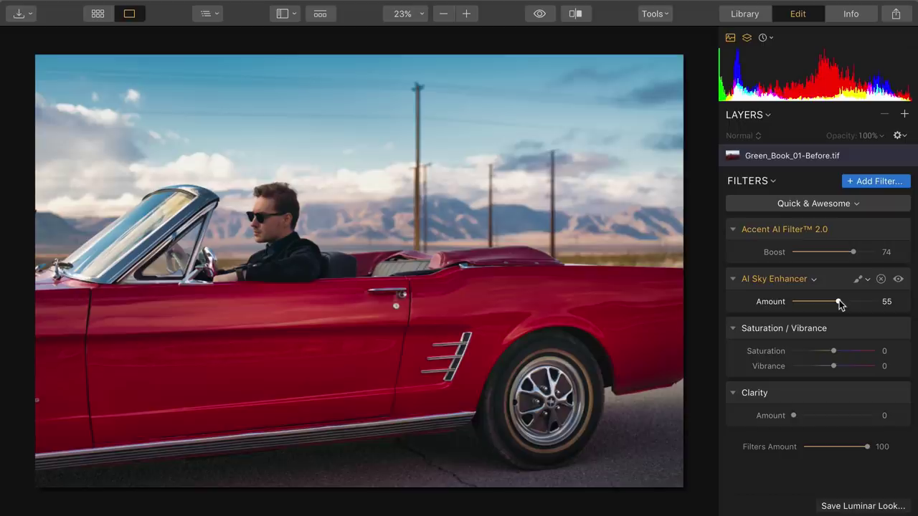
left_click_drag(838, 300, 841, 301)
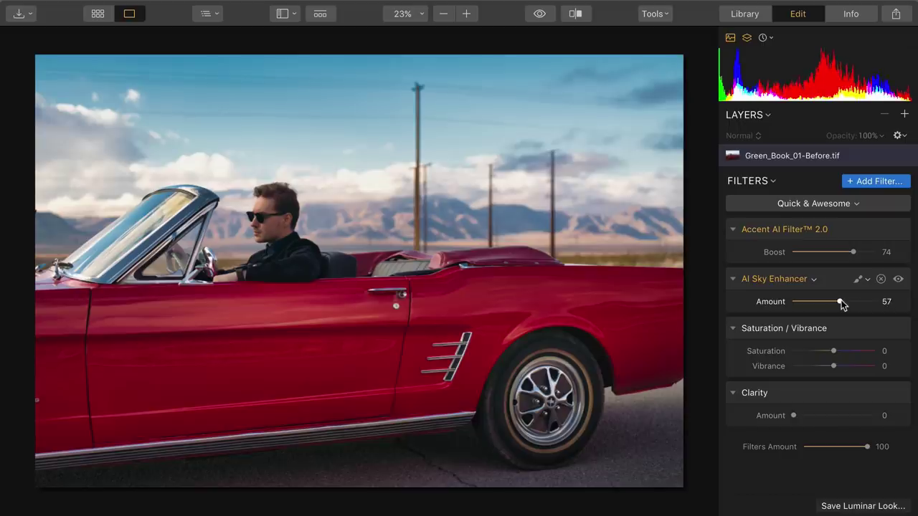
left_click(531, 14)
left_click(530, 14)
left_click(531, 15)
left_click(530, 14)
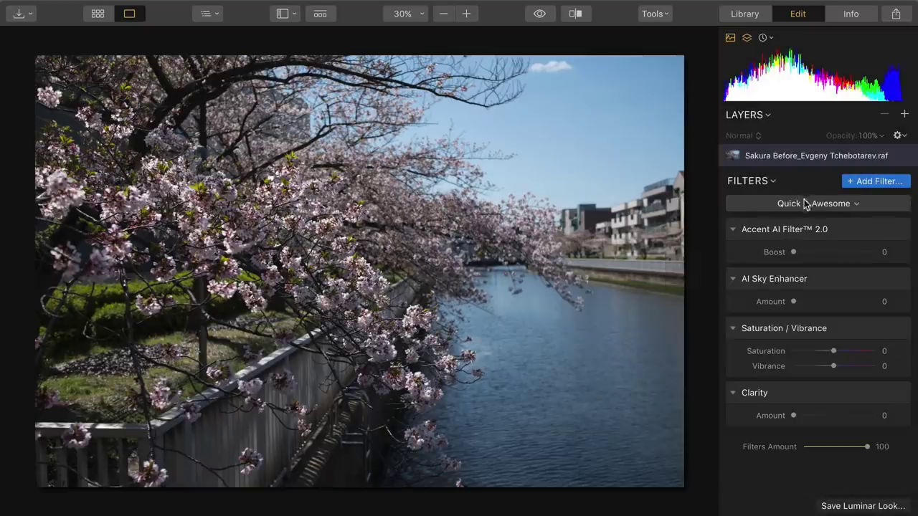
- Adjust the Accent AI Filter 2.0 Boost on the cherry blossom canal photo
left_click(804, 204)
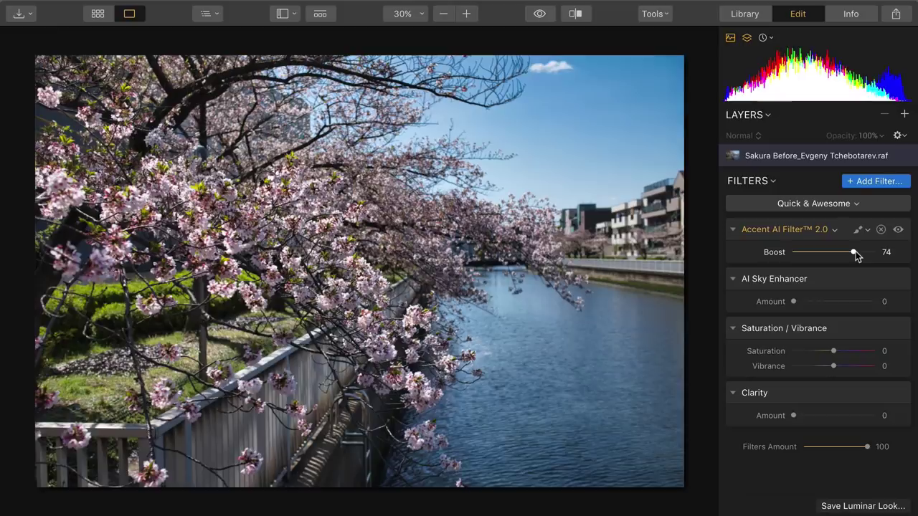
left_click_drag(855, 251, 841, 262)
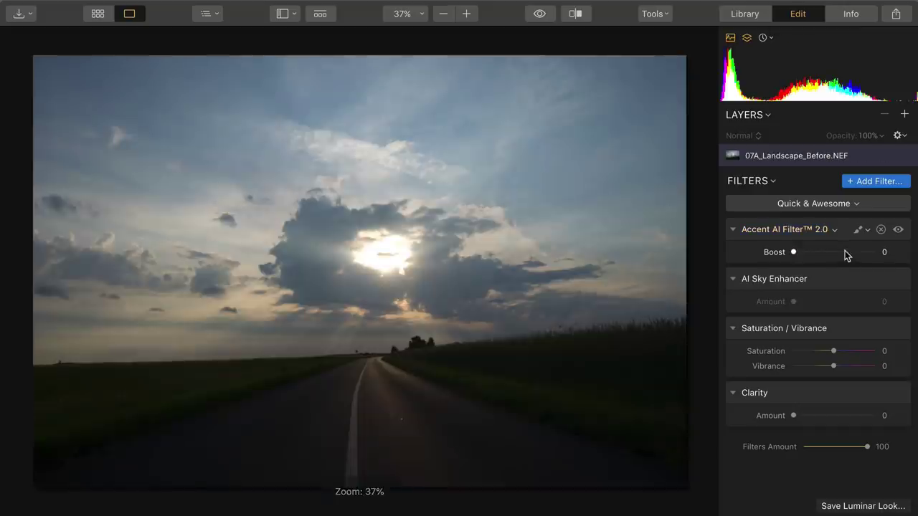
- Set the Accent AI Filter Boost to 100 on the country road landscape and duplicate that filter
left_click_drag(842, 254, 881, 257)
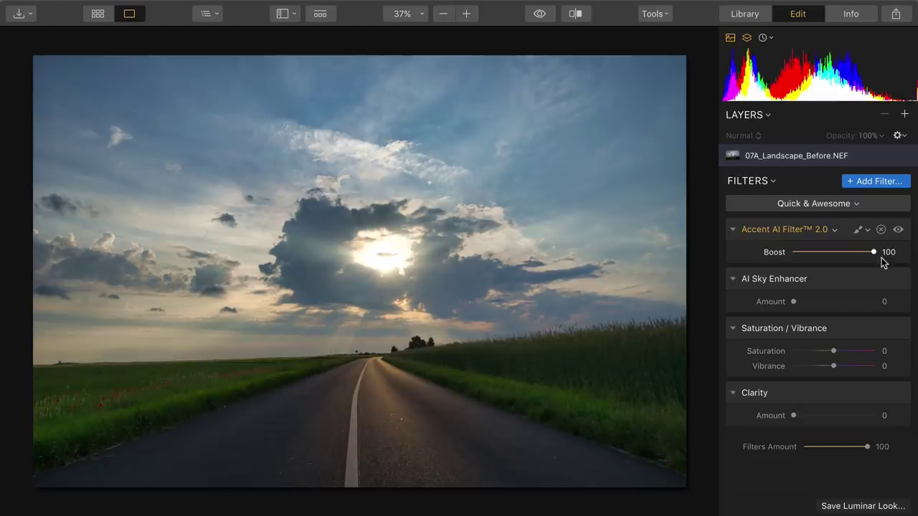
left_click(832, 230)
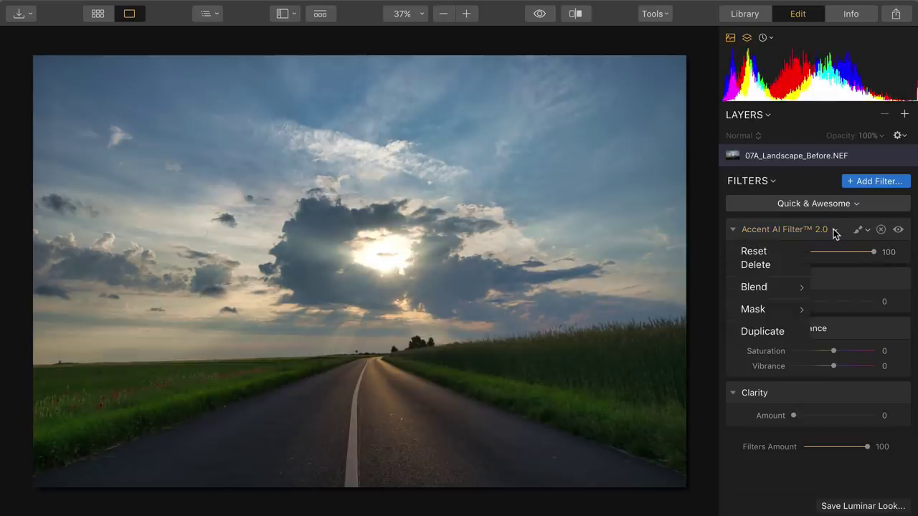
left_click(788, 330)
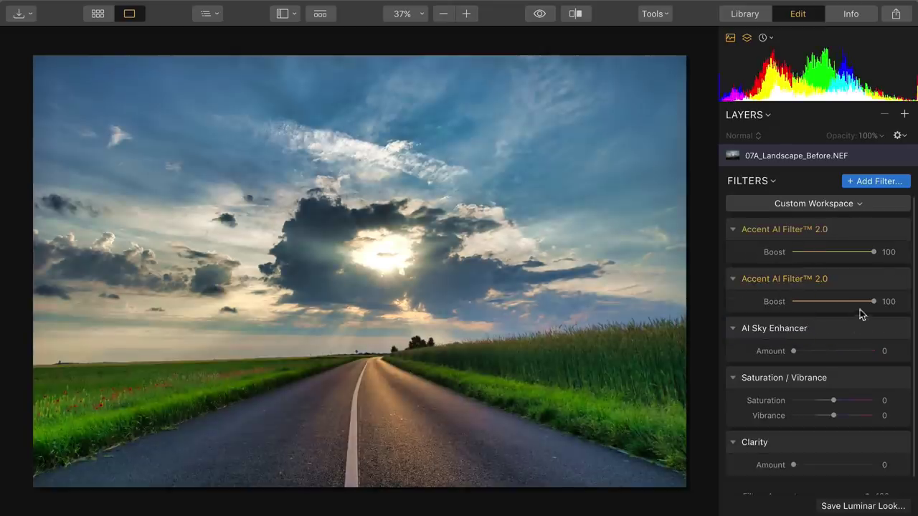
- Set the duplicate Accent AI Filter's Boost to 61 and AI Sky Enhancer to 45, and compare before and after in split view
left_click(856, 302)
left_click_drag(856, 304, 842, 302)
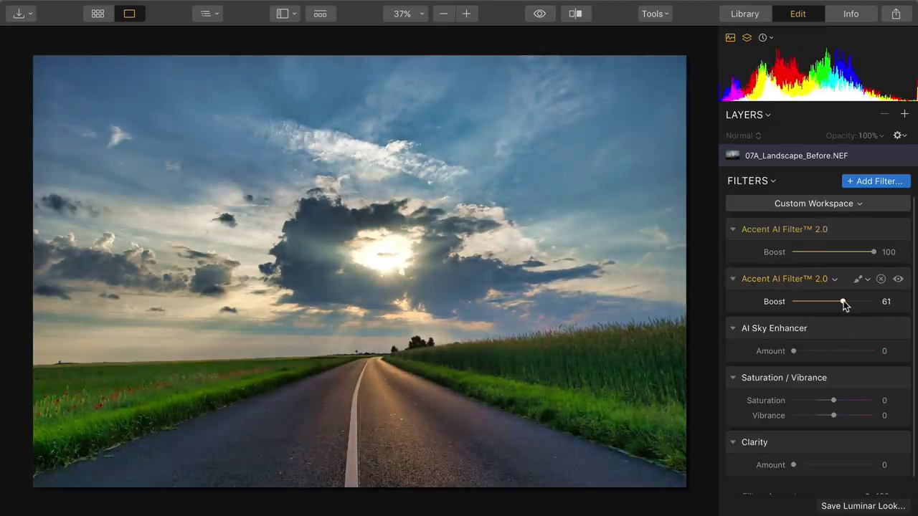
left_click(830, 352)
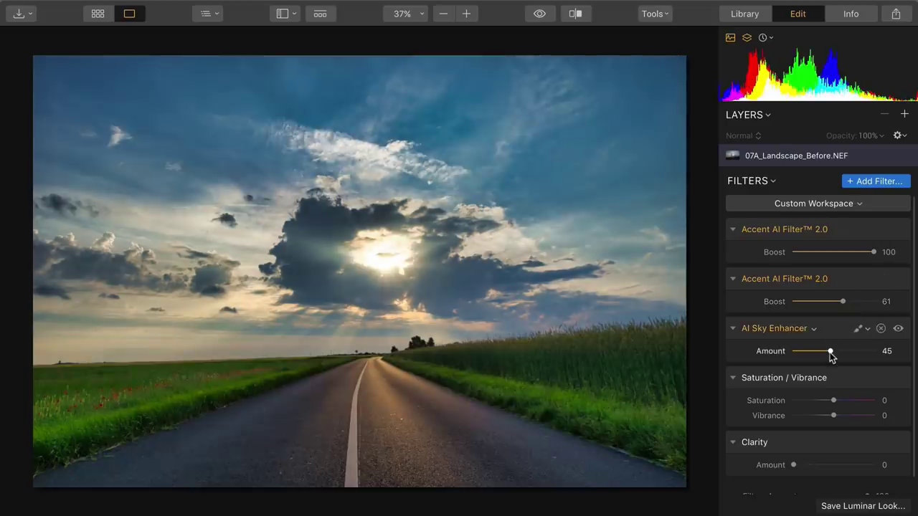
left_click(575, 14)
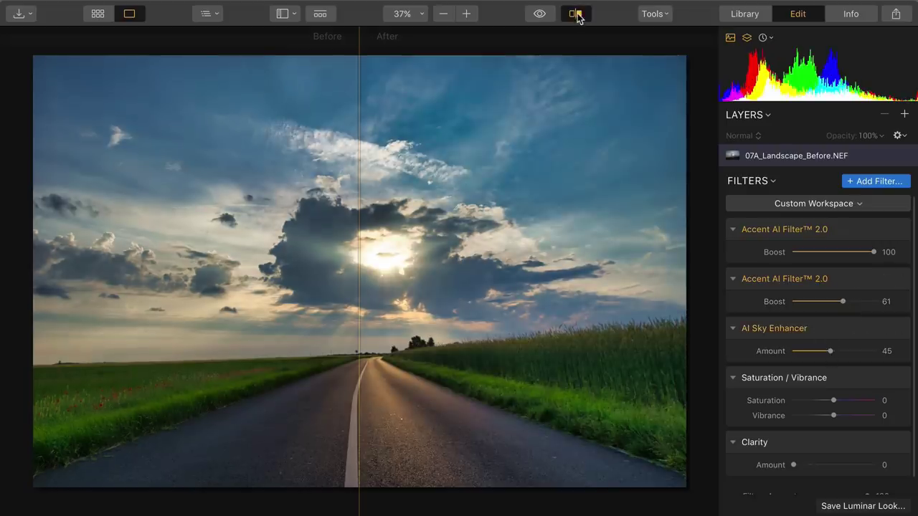
left_click_drag(358, 169, 91, 116)
- Move on to the portrait of the woman by the wooden fence, set Accent AI Boost to 72 and try the AI Sky Enhancer
key("Right")
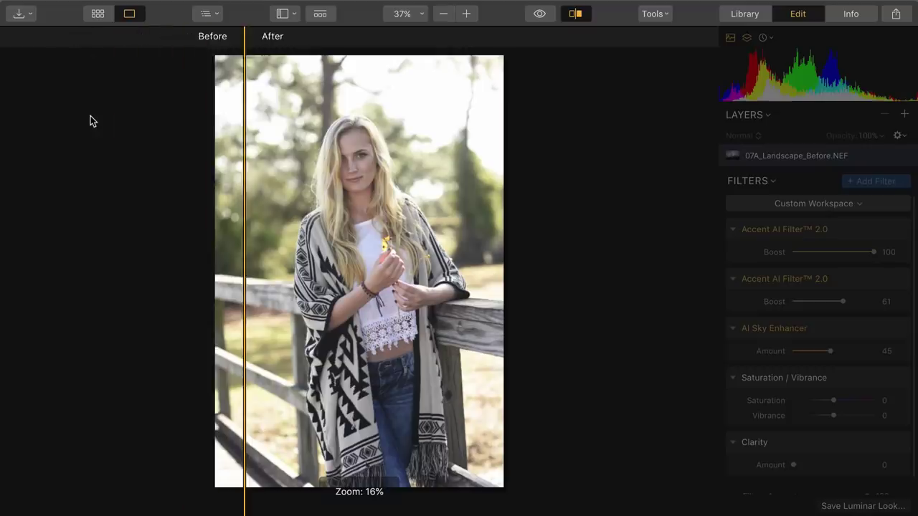
left_click(540, 14)
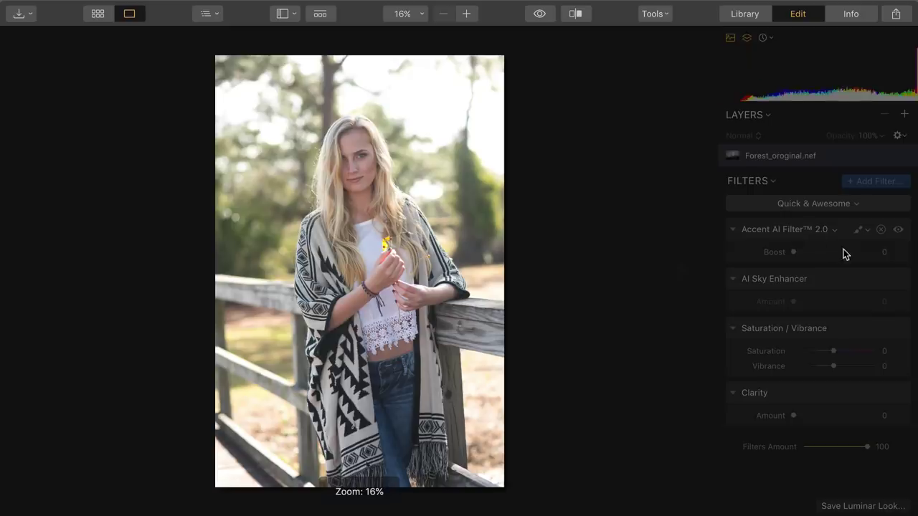
mouse_move(846, 255)
left_mouse_down()
mouse_move(870, 256)
mouse_move(851, 257)
left_mouse_up()
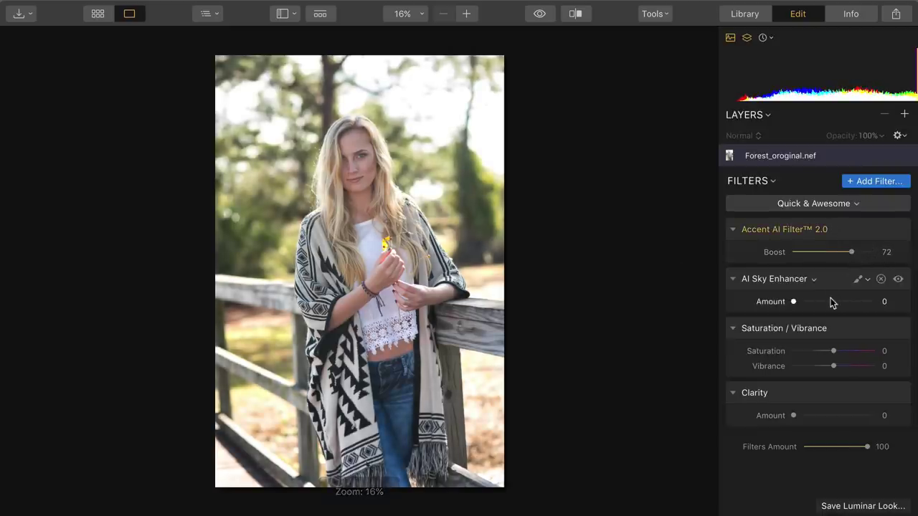
left_click(829, 301)
- Go to the portrait of the girl in tall grass and raise its Accent AI Filter Boost
key("Right")
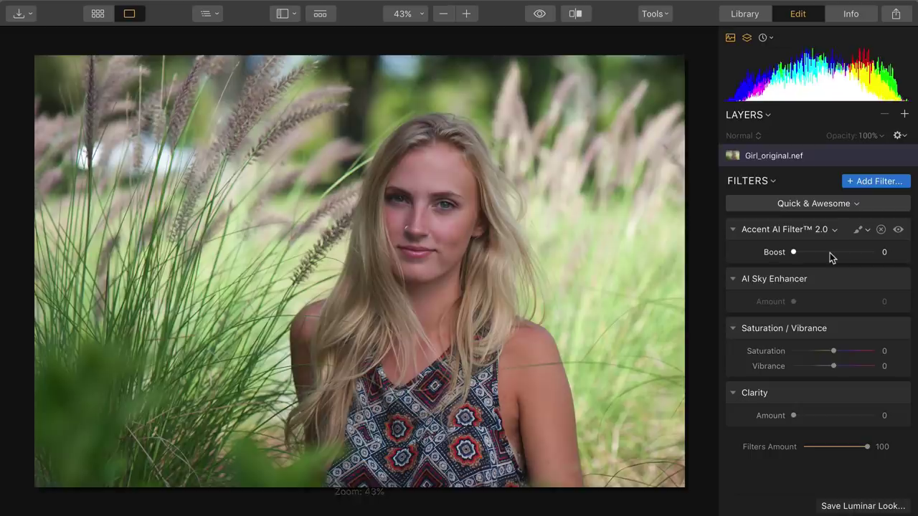
left_click_drag(829, 252, 843, 252)
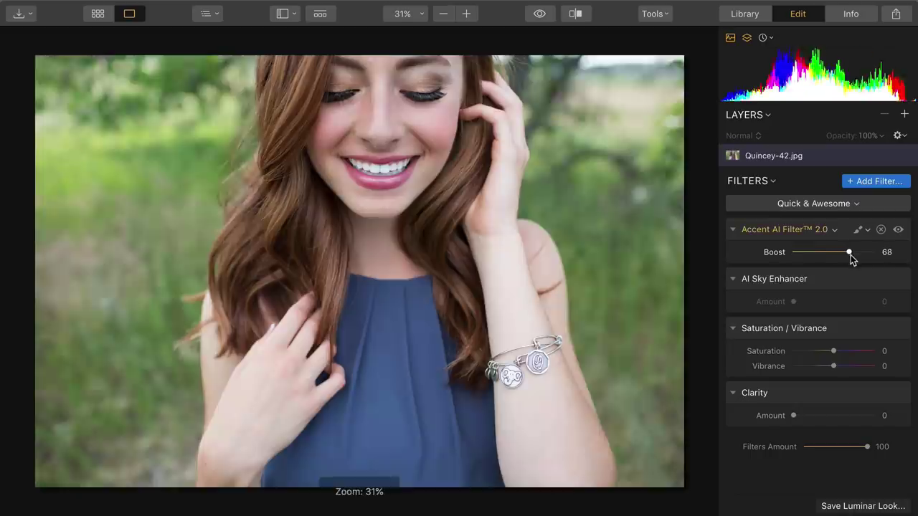
- Set the Accent AI Boost to 60 on the portrait of the smiling woman in blue and increase its Clarity
mouse_move(850, 255)
left_mouse_down()
mouse_move(876, 253)
mouse_move(806, 258)
mouse_move(861, 260)
mouse_move(843, 264)
left_mouse_up()
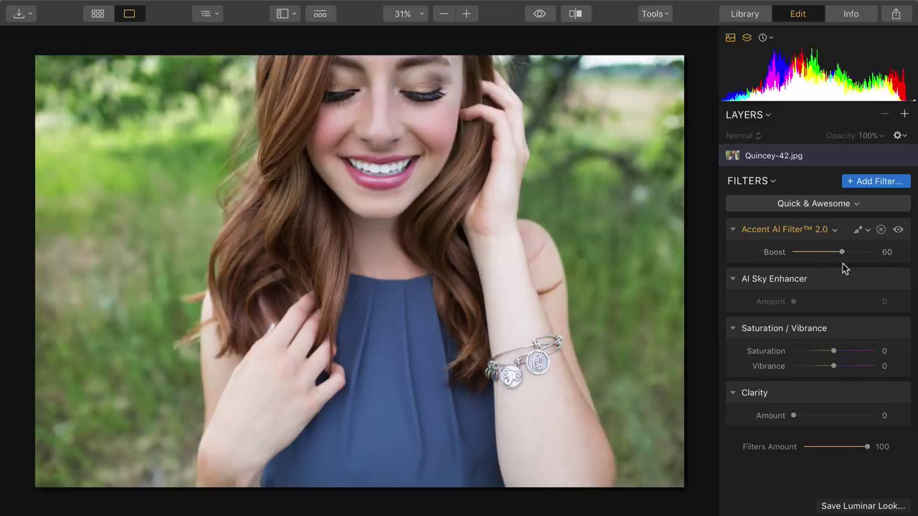
left_click_drag(793, 416, 814, 416)
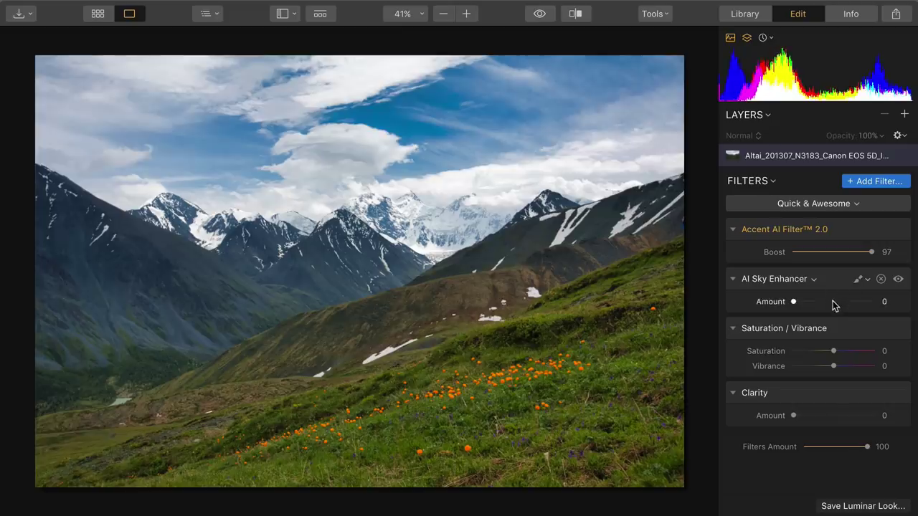
- Set the AI Sky Enhancer amount to 48 on the mountain landscape photo
left_click(832, 302)
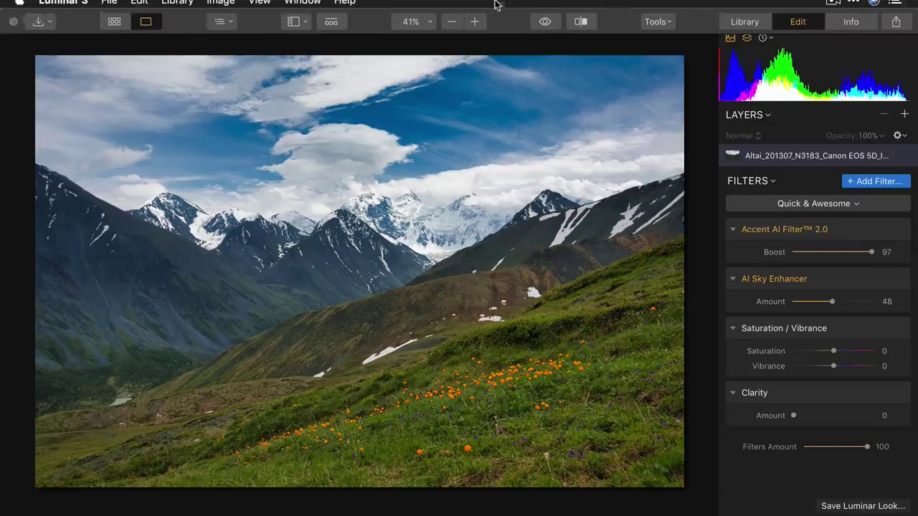
- Compare the mountain landscape before and after its edits by sweeping the split divider across the photo
left_click(588, 30)
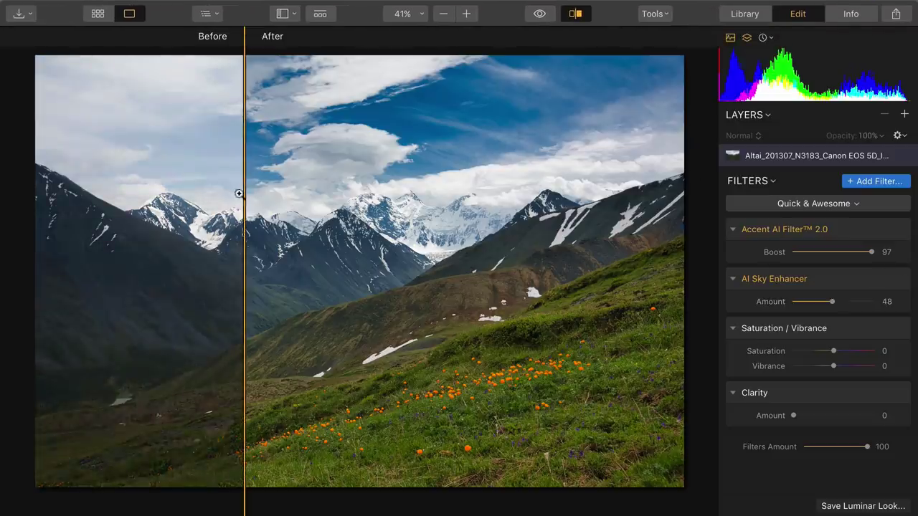
left_click_drag(244, 194, 380, 180)
left_click_drag(445, 164, 37, 180)
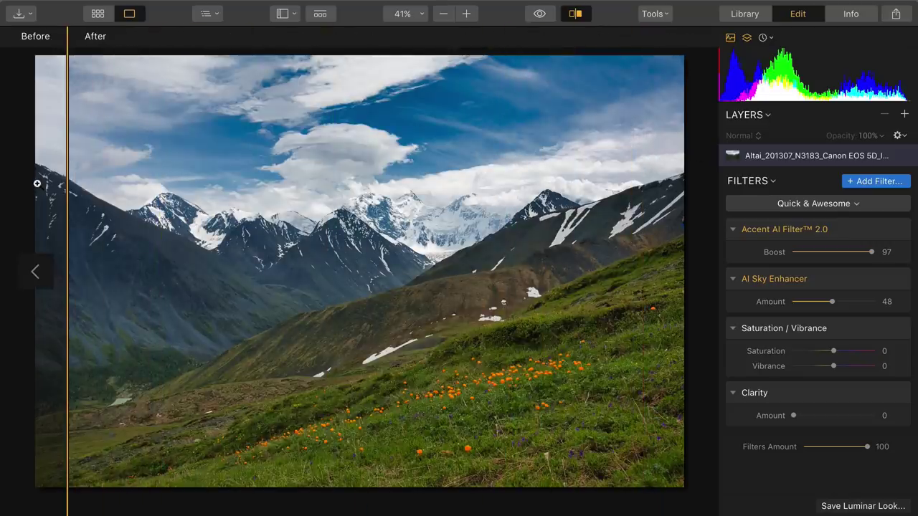
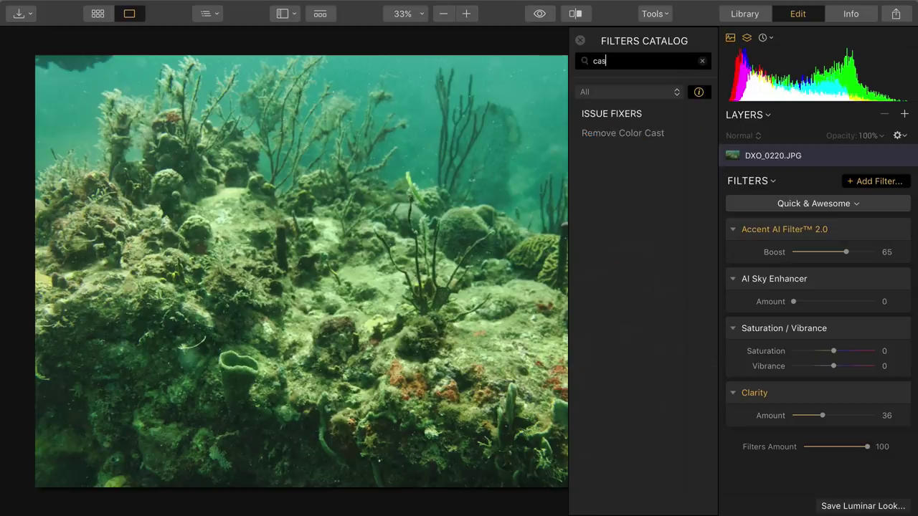
- Add the Remove Color Cast filter to the underwater reef photo and set its Amount to 58
left_click(635, 136)
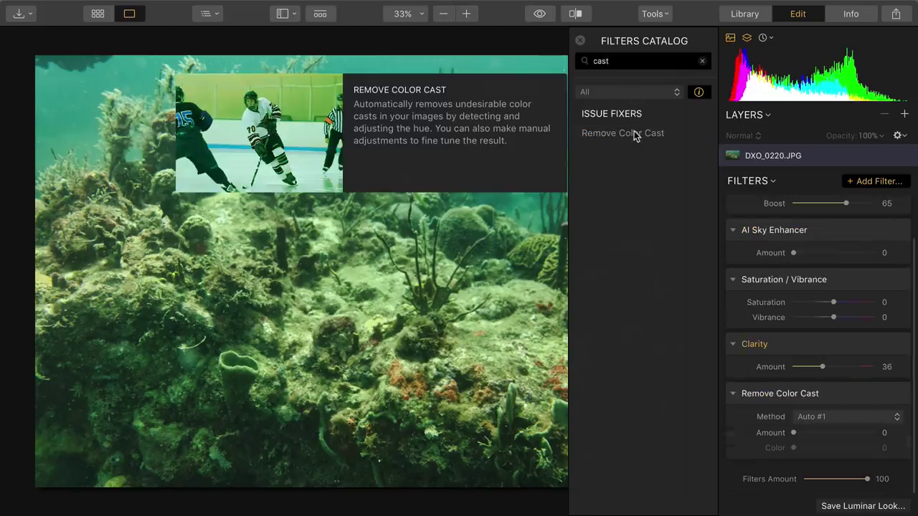
mouse_move(828, 435)
left_mouse_down()
mouse_move(849, 431)
mouse_move(841, 436)
left_mouse_up()
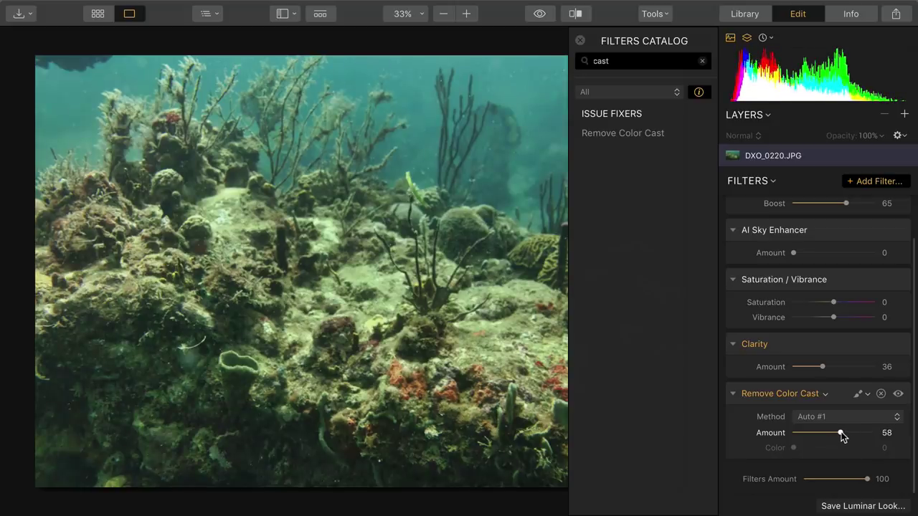
- Add a Vignette filter to the reef photo with Amount -82, Feather 52 and Inner Light 33
double_click(604, 61)
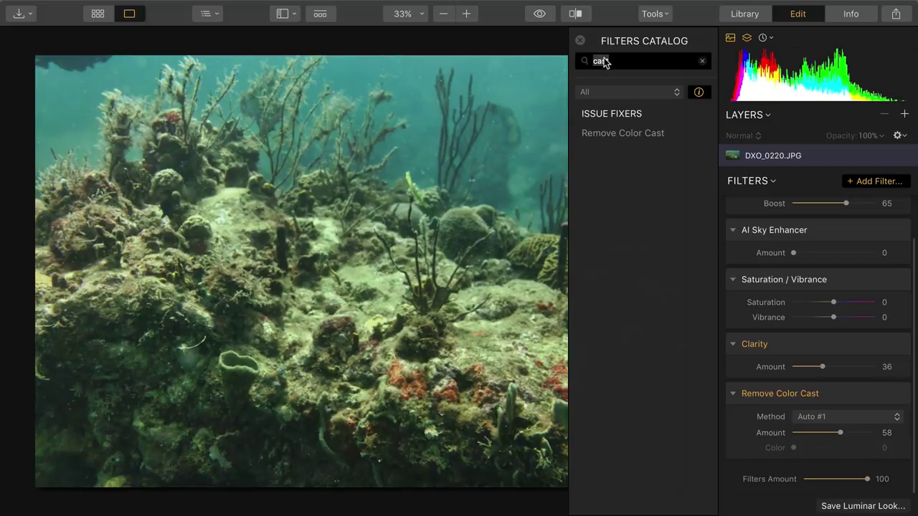
type("vign")
left_click(604, 135)
left_click(808, 351)
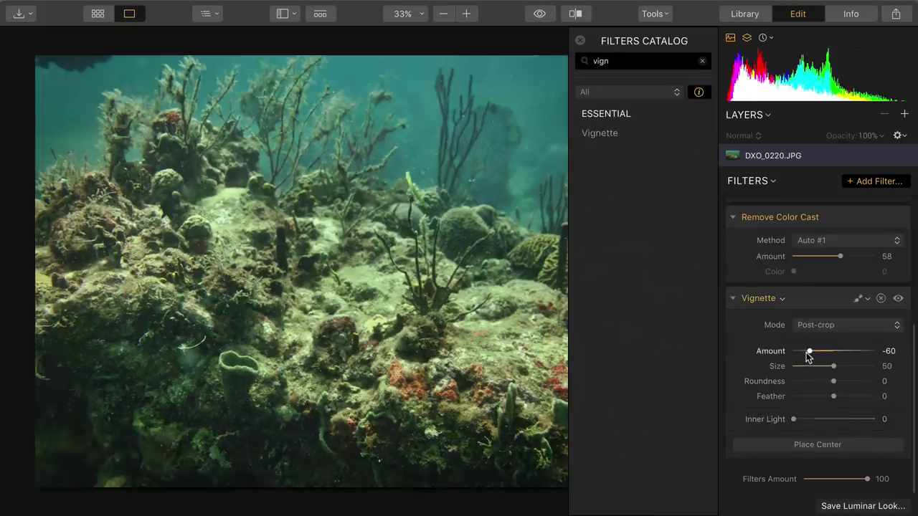
left_click_drag(809, 357, 800, 352)
left_click(853, 395)
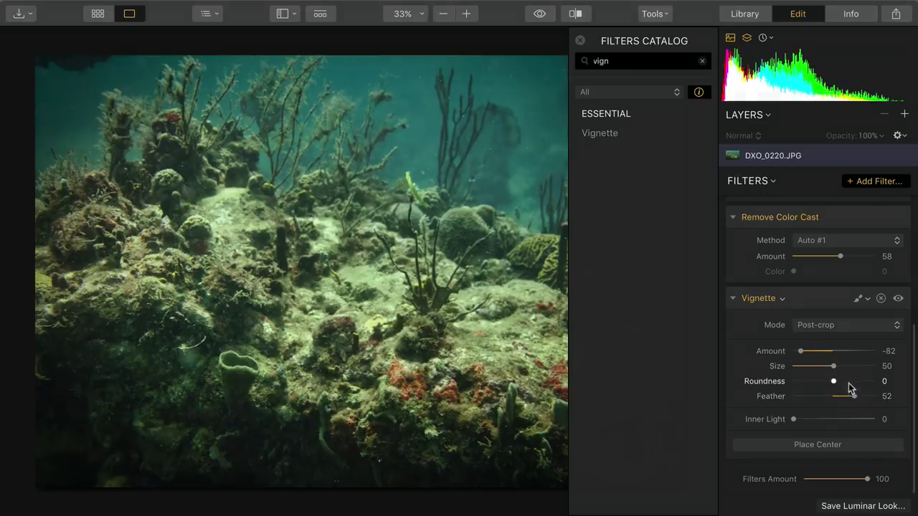
left_click(823, 418)
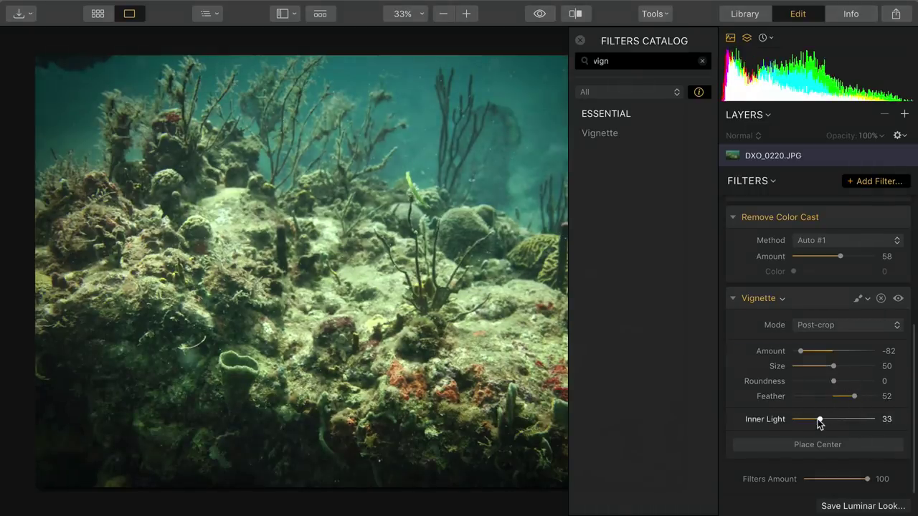
- Add the Details Enhancer filter with Small 39, Medium 51 and Large -11, and compare the reef photo with its original
type("detai")
left_click(621, 209)
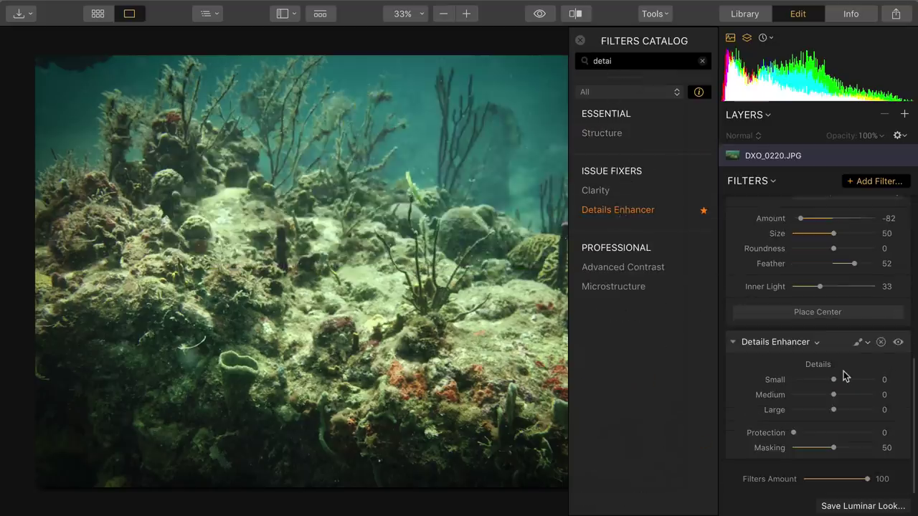
left_click(580, 41)
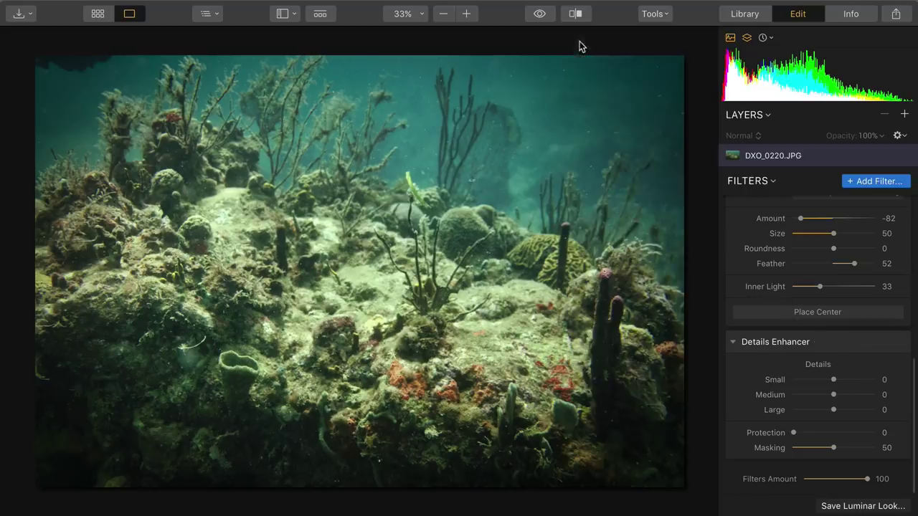
left_click(852, 395)
left_click_drag(852, 394, 856, 395)
left_click(852, 377)
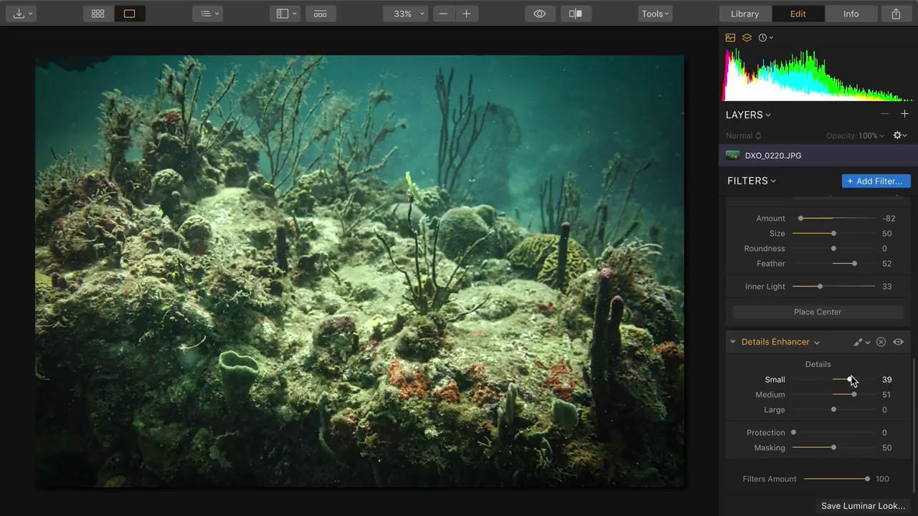
left_click_drag(840, 409, 829, 409)
left_click(539, 14)
left_click(539, 14)
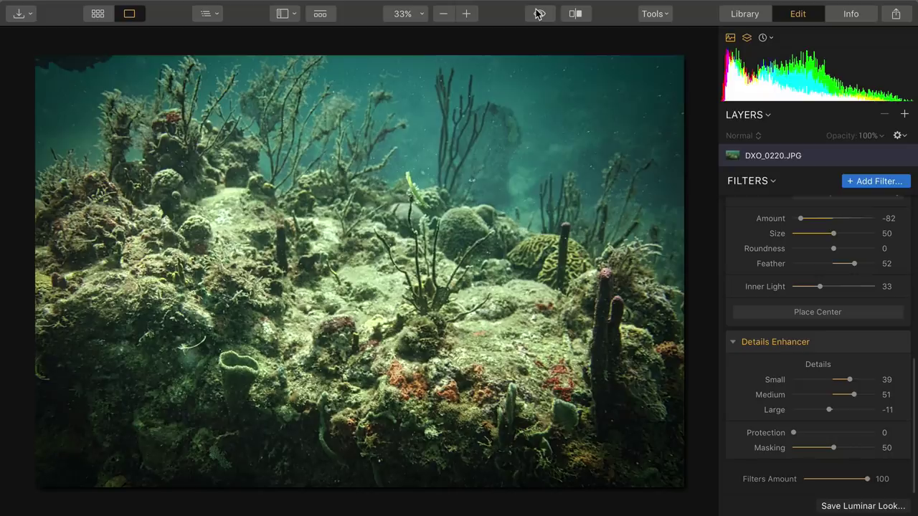
- Return to the gallery and select the edited reef photo with the rest of its row, the row below and the coral photos just above
mouse_move(112, 9)
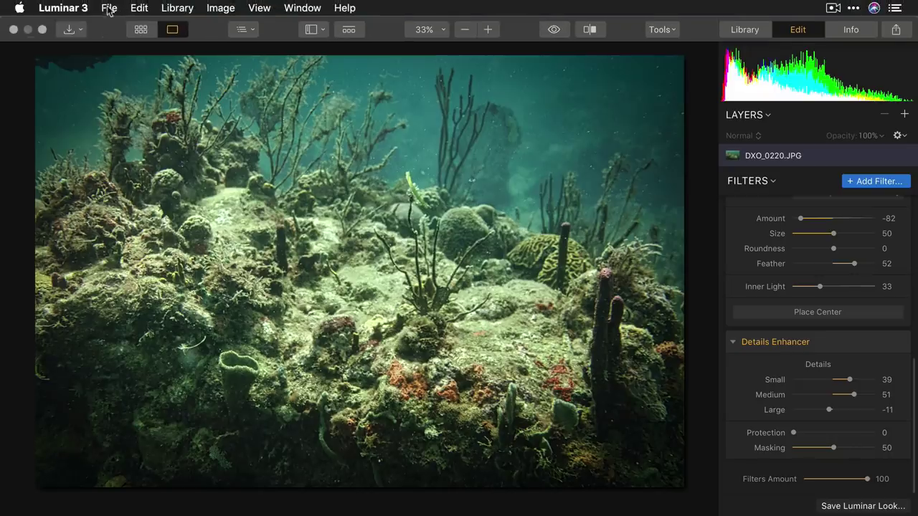
left_click(137, 30)
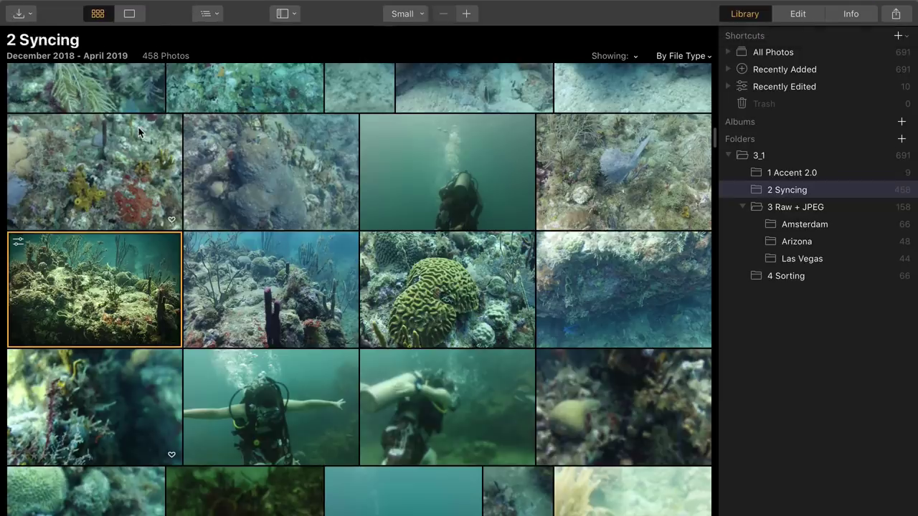
left_click(246, 299, "super")
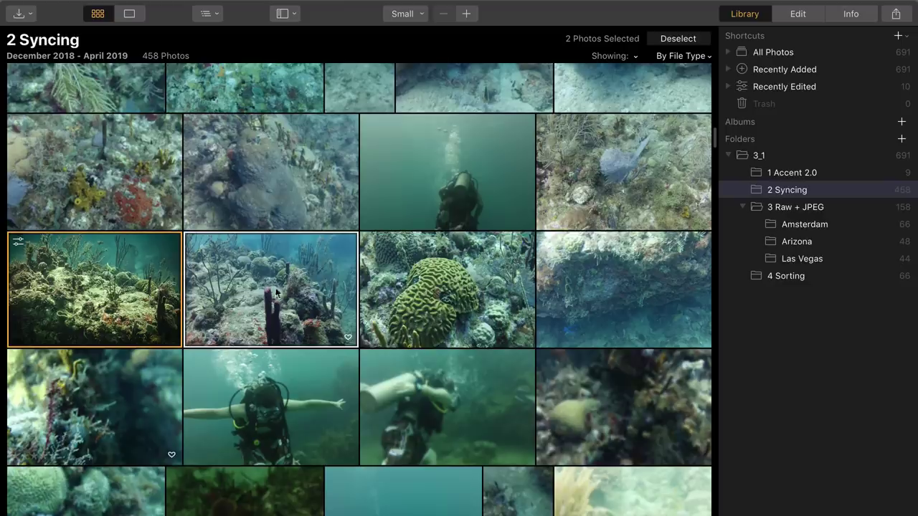
left_click(617, 391, "shift")
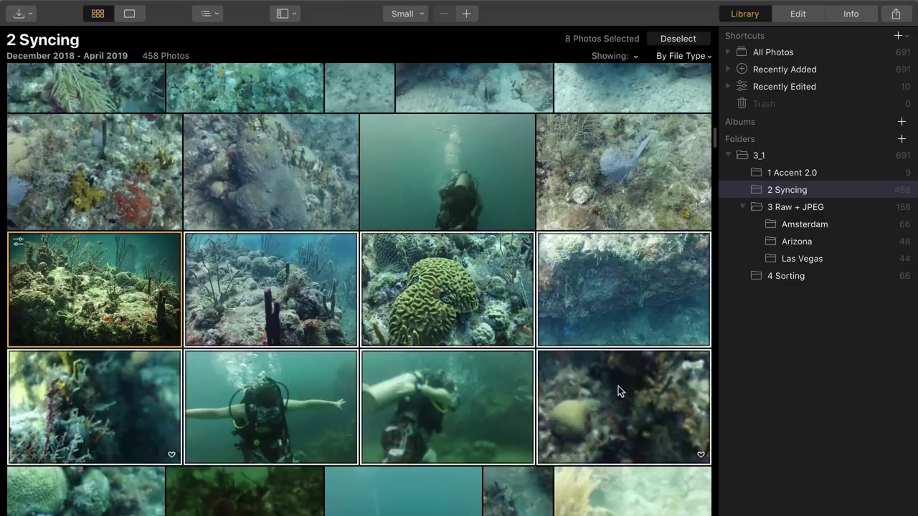
left_click(595, 181, "super")
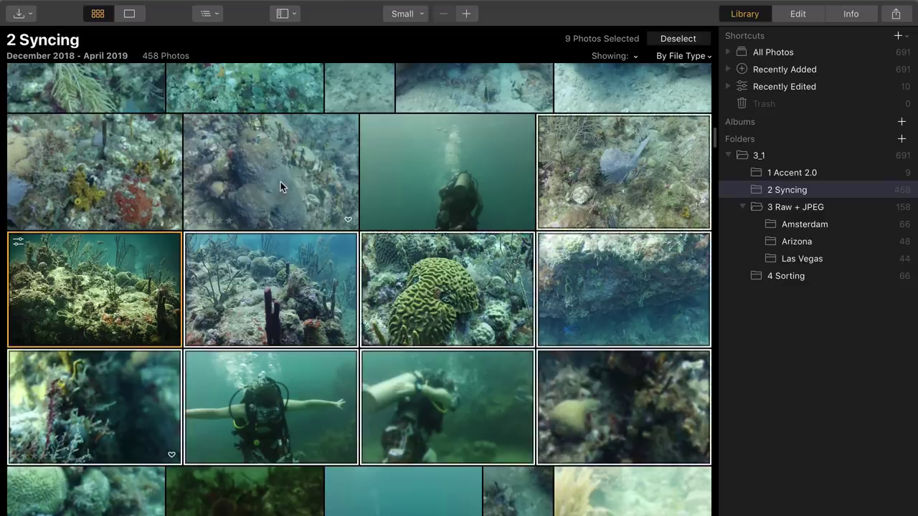
left_click(291, 183, "super")
left_click(111, 179, "super")
- Extend the selection with the reef and bubble photos in the next three rows up, leaving out the lone diver shots
scroll(111, 178, "up", 3)
left_click(593, 122, "shift")
scroll(593, 122, "up", 5)
left_click(662, 206, "super")
left_click(522, 205, "super")
left_click(457, 202, "super")
left_click(349, 201, "super")
left_click(254, 201, "super")
left_click(350, 98, "super")
left_click(249, 102, "super")
left_click(669, 92, "super")
left_click(600, 103, "super")
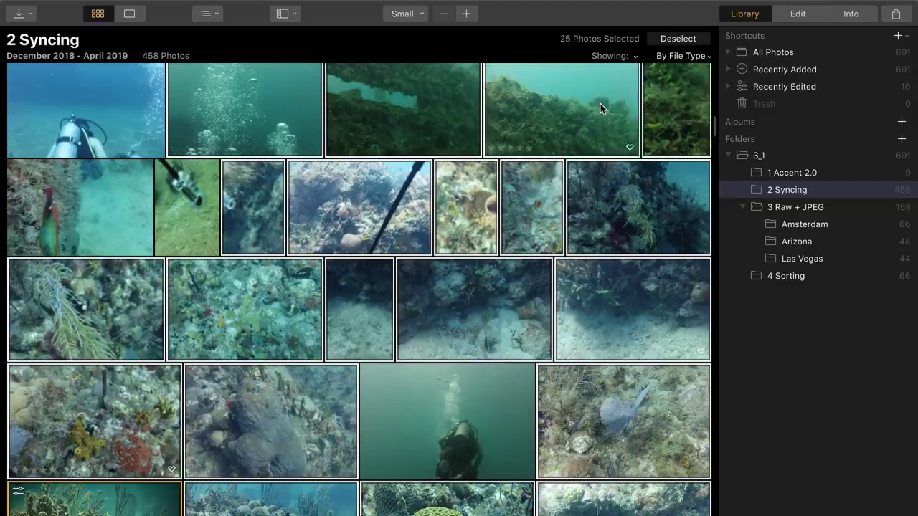
- Sync the edited reef photo's adjustments to all the selected underwater photos
scroll(512, 204, "down", 5)
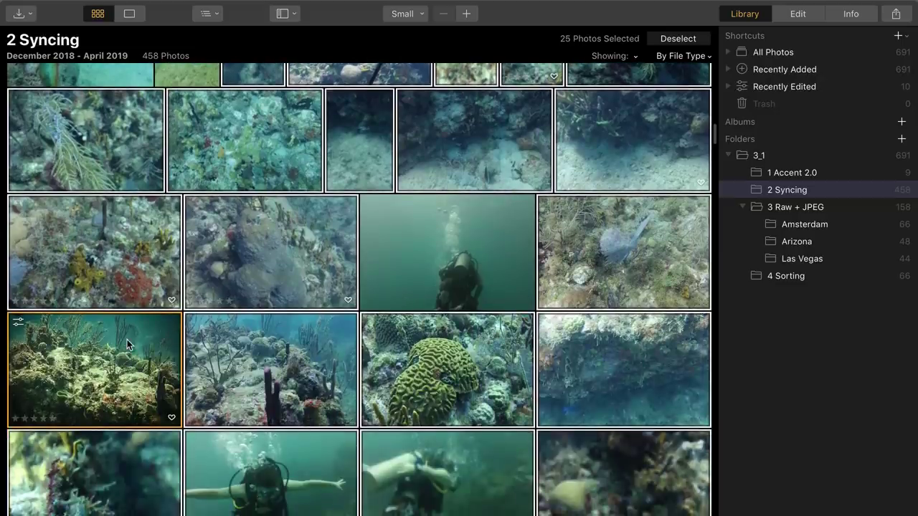
right_click(127, 339)
mouse_move(154, 365)
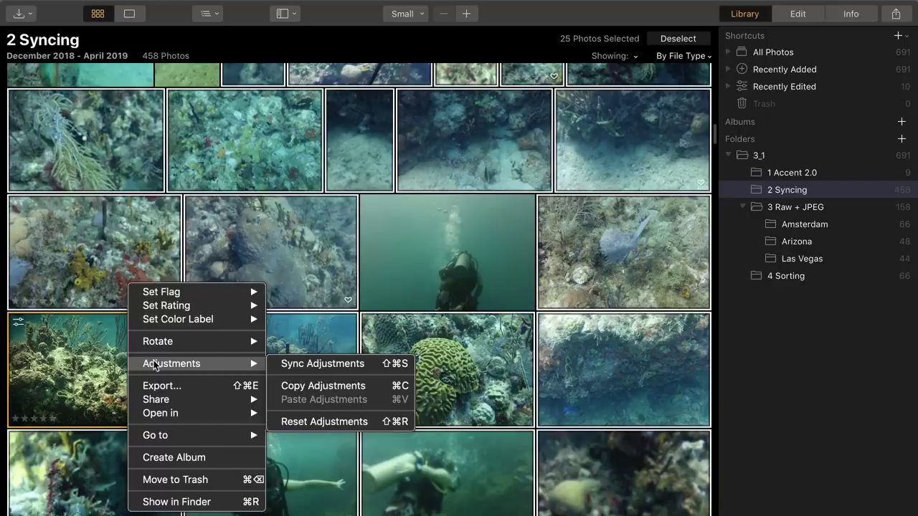
left_click(304, 365)
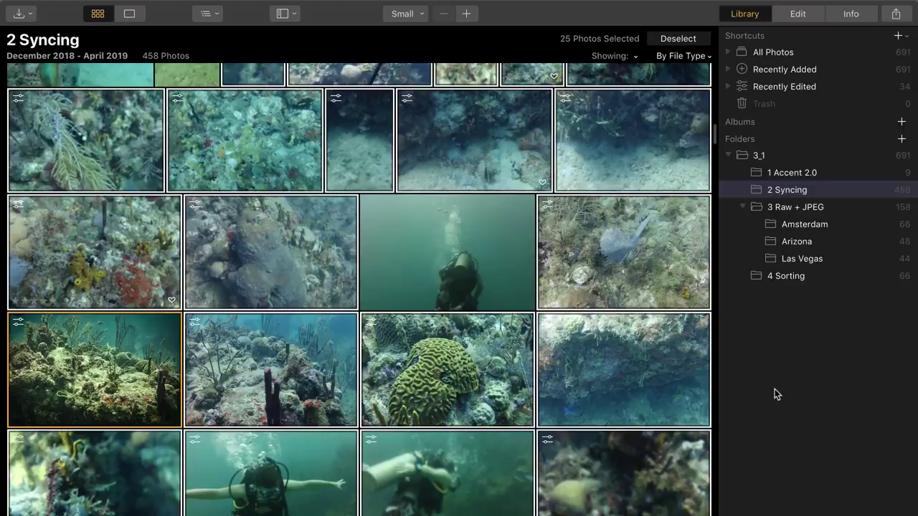
- Open the synced underwater photos one after another and compare each with its original
double_click(280, 378)
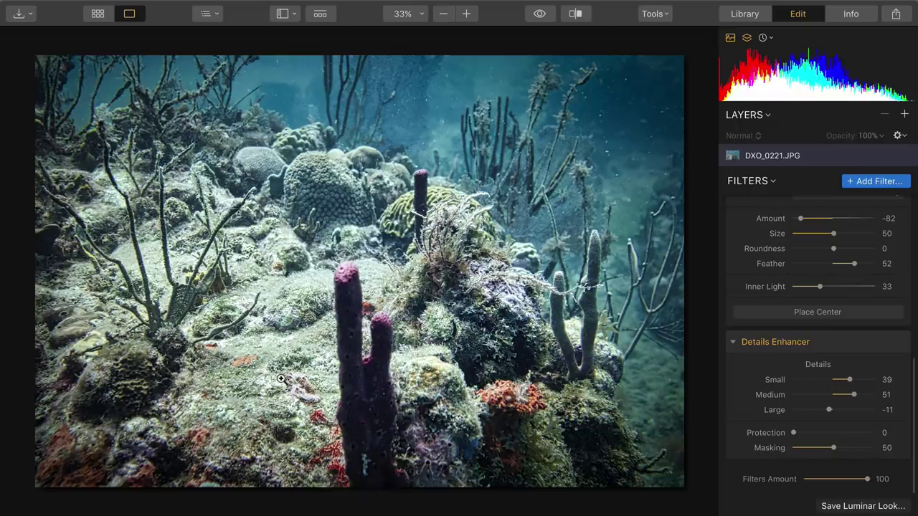
left_click(548, 15)
key("Right")
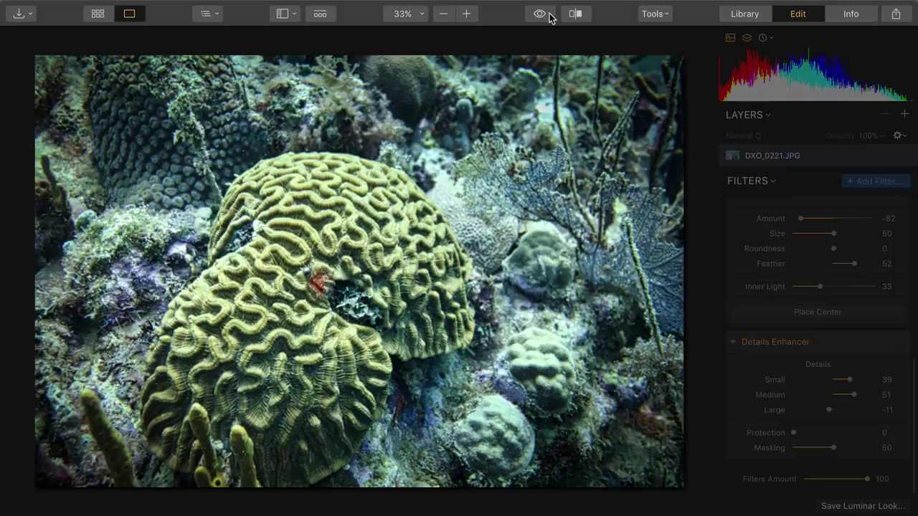
left_click(549, 15)
key("Right")
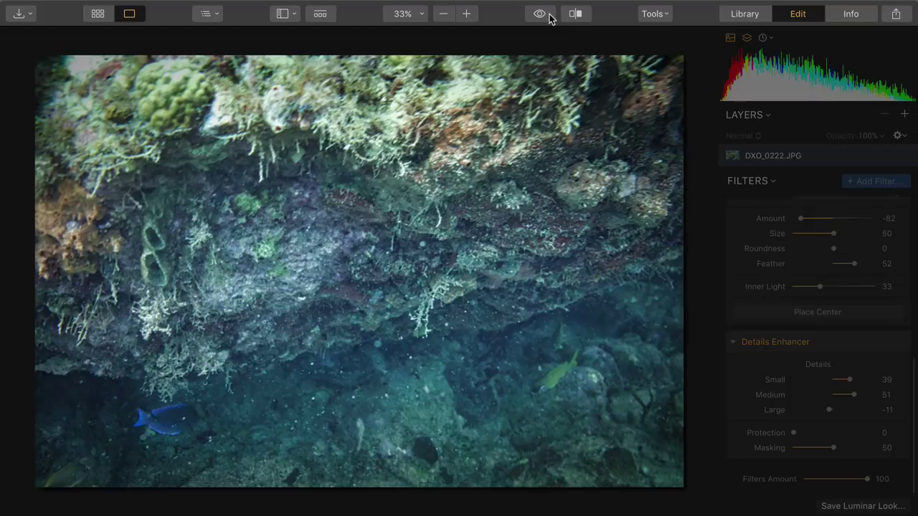
key("Right")
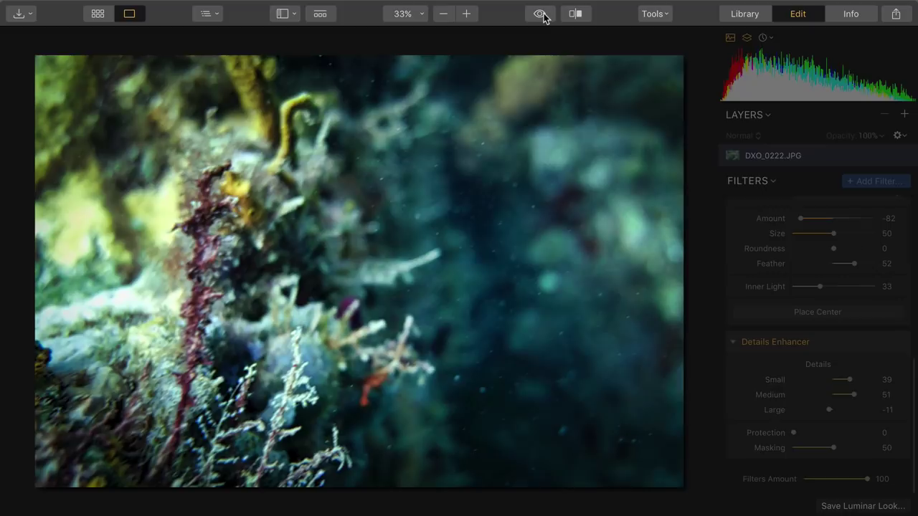
left_click(543, 15)
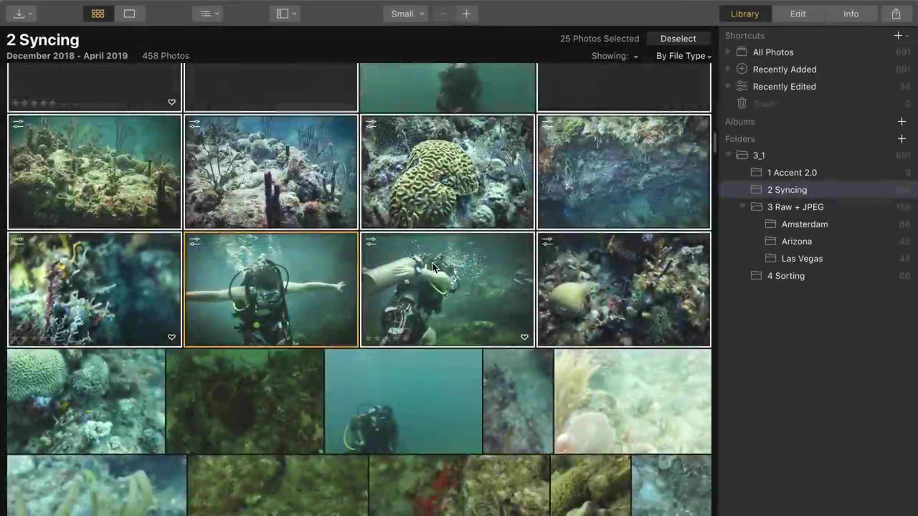
- Find the dark butterfly resting on the rock in the 2 Syncing gallery and open it for editing
scroll(432, 265, "down", 20)
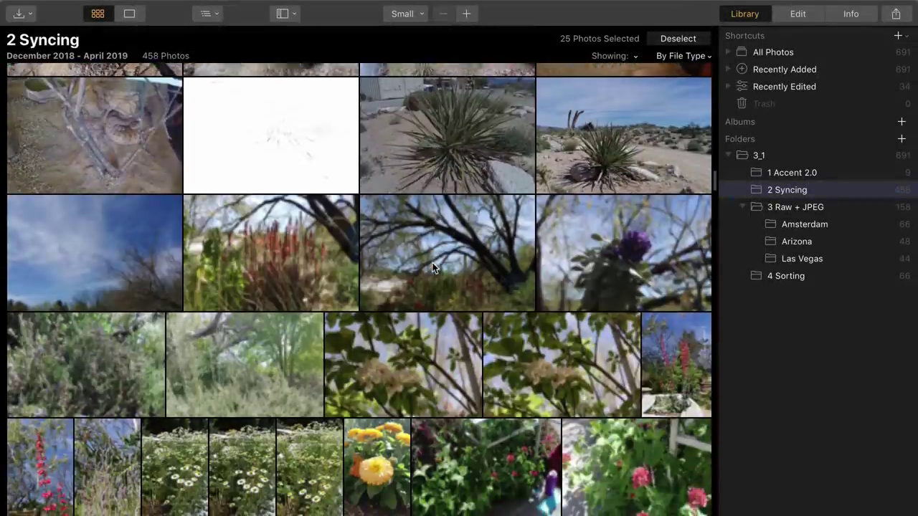
scroll(432, 267, "down", 10)
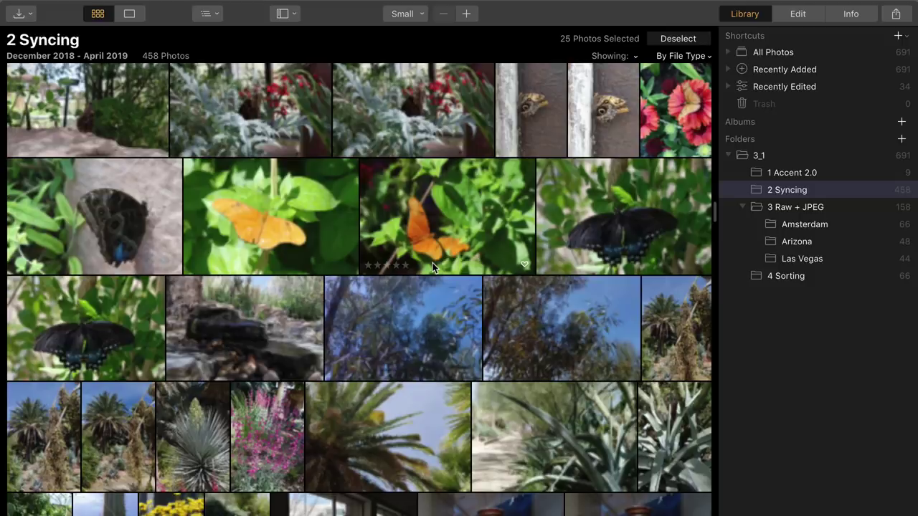
double_click(115, 222)
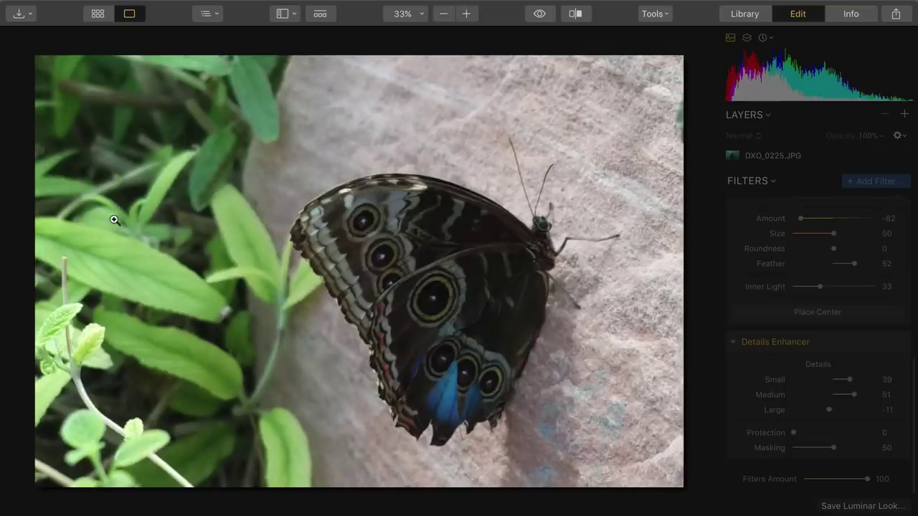
- Apply the AI Image Enhancer look from the Essentials collection to the butterfly photo and compare it with the original
left_click(320, 16)
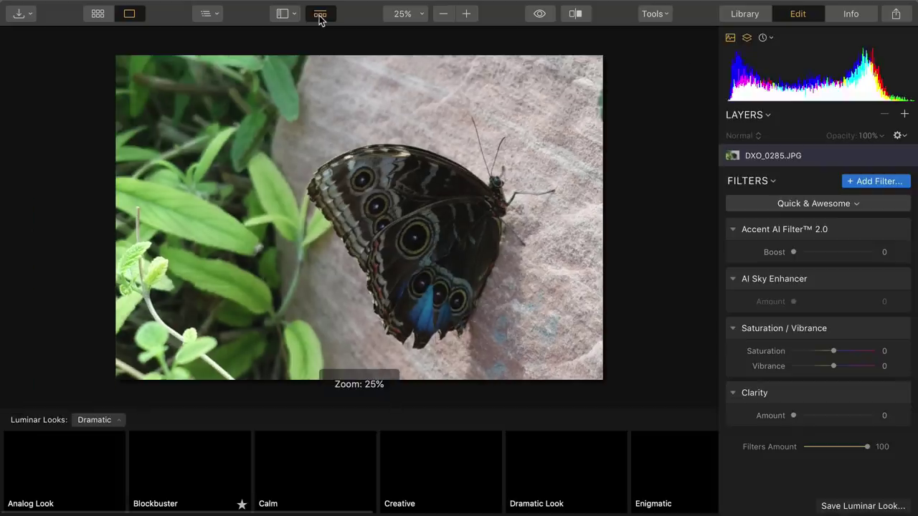
left_click(94, 421)
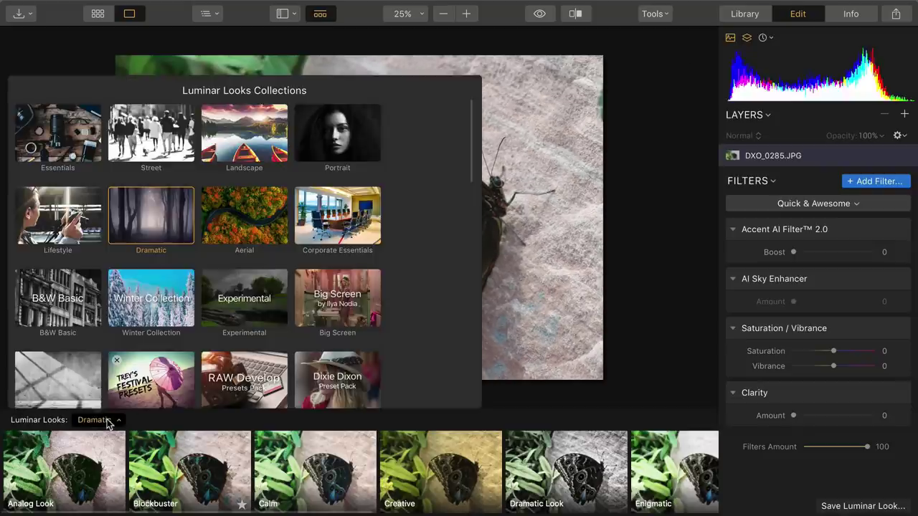
left_click(58, 132)
left_click(93, 476)
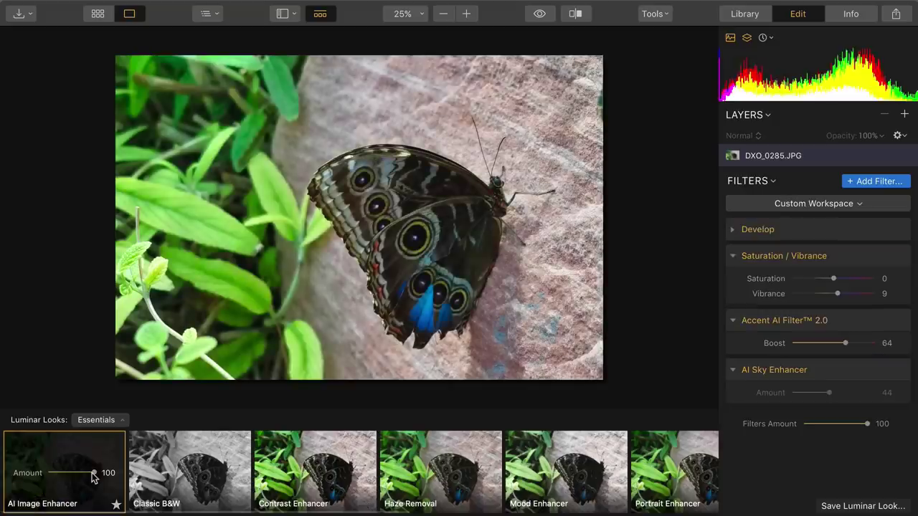
left_click(550, 28)
left_click(549, 29)
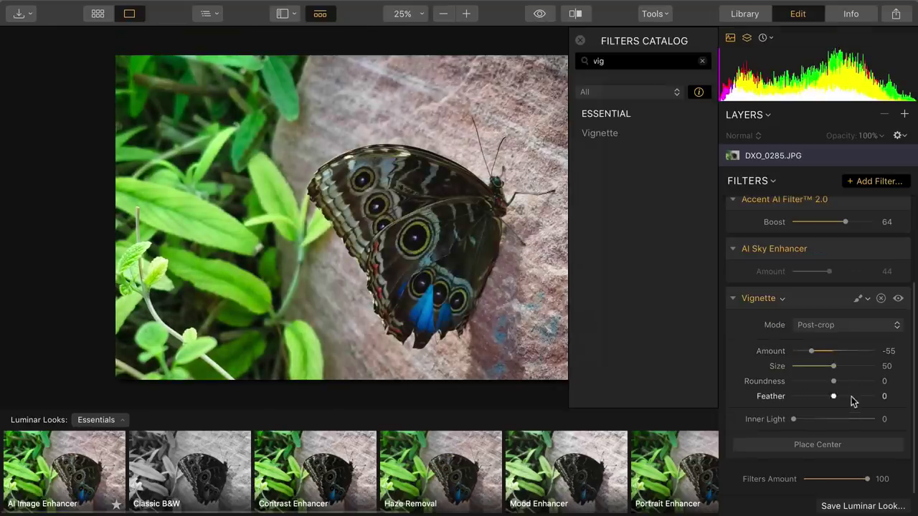
- Soften the butterfly photo's vignette with more Feather and darken it with a lower Amount
left_click_drag(852, 399, 862, 395)
left_click_drag(811, 352, 804, 350)
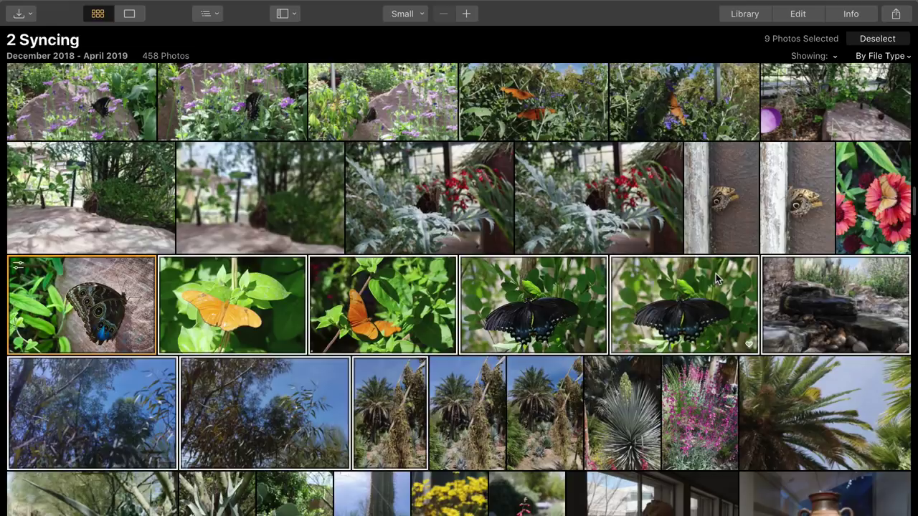
- Add more butterfly and flower photos to the selection and sync the edited rock butterfly photo's adjustments to all of them
left_click(789, 211, "super")
left_click(733, 212, "super")
left_click(676, 110, "super")
left_click(563, 119, "super")
left_click(306, 96, "super")
left_click(137, 107, "super")
left_click(641, 416, "super")
left_click(689, 416, "super")
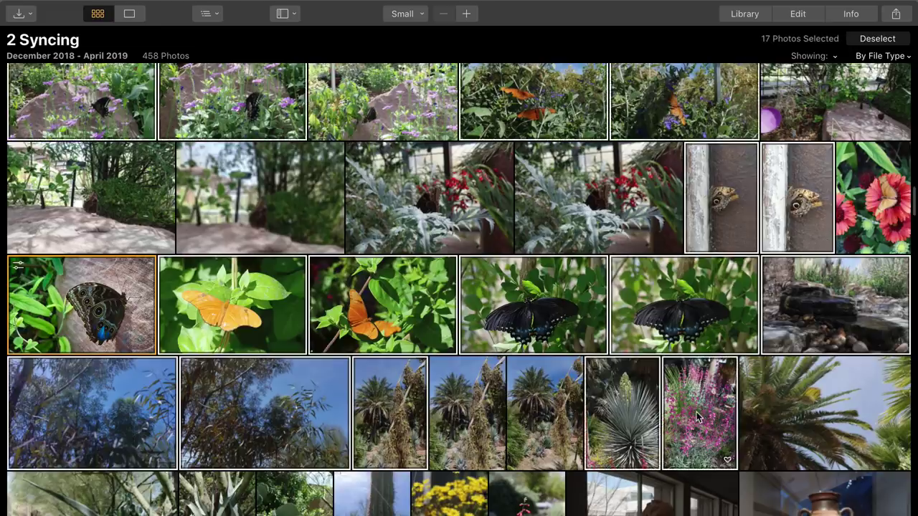
scroll(550, 401, "up", 4)
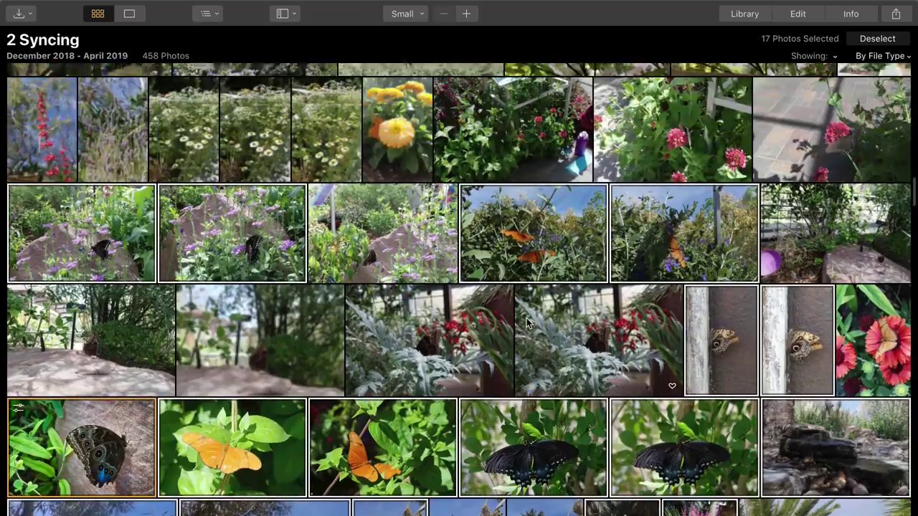
scroll(526, 318, "up", 1)
left_click(397, 147, "super")
left_click(60, 153, "super")
right_click(60, 152)
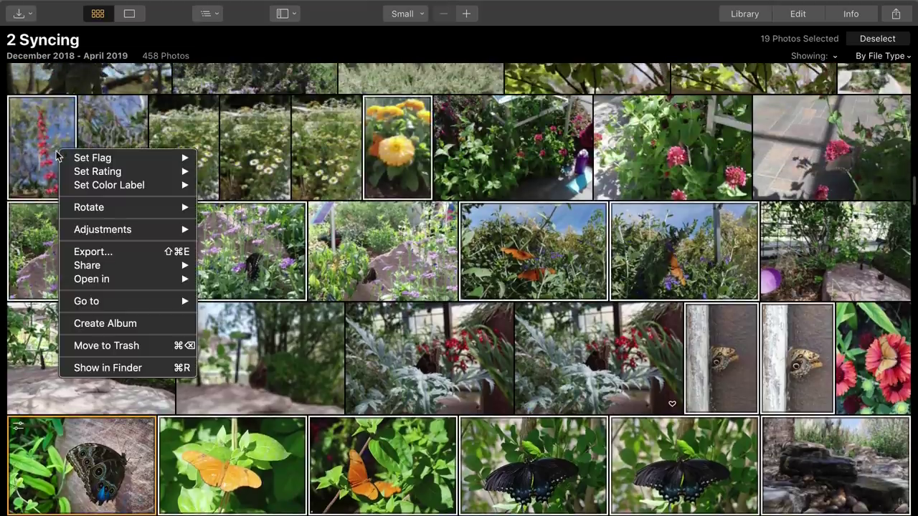
mouse_move(104, 229)
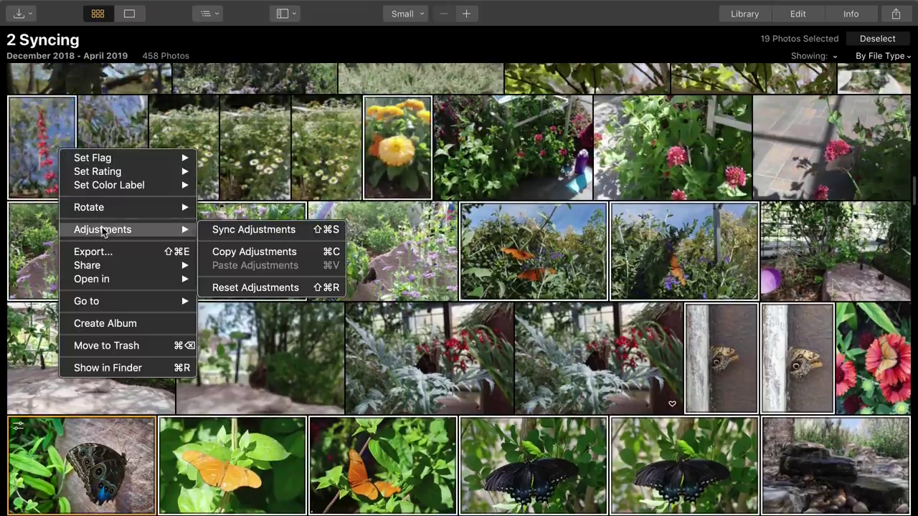
left_click(222, 228)
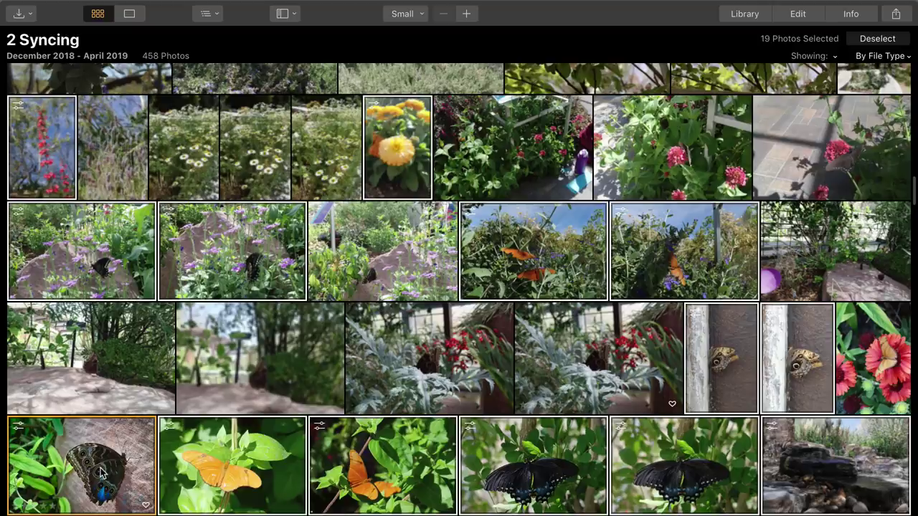
- Open the edited butterfly photo and compare it several times with its original
double_click(100, 474)
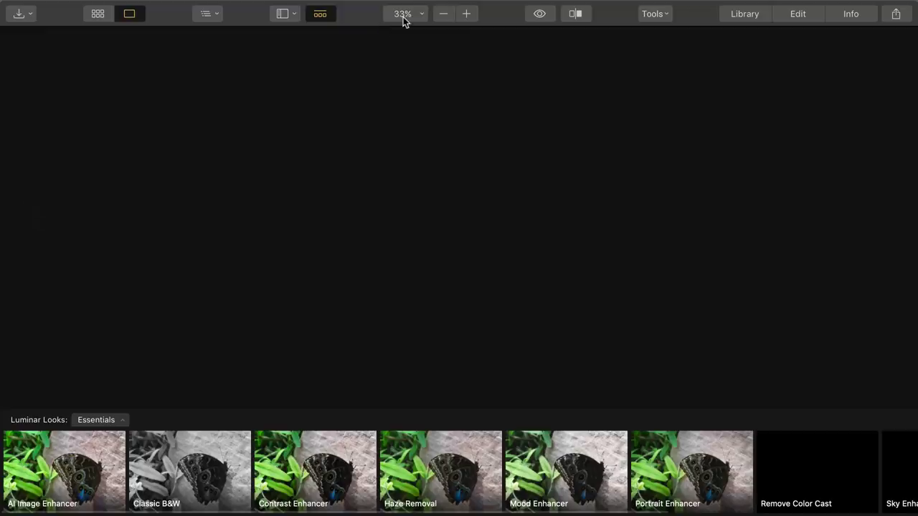
left_click(544, 14)
left_click(542, 14)
left_click(542, 14)
left_click(541, 14)
left_click(542, 15)
left_click(542, 14)
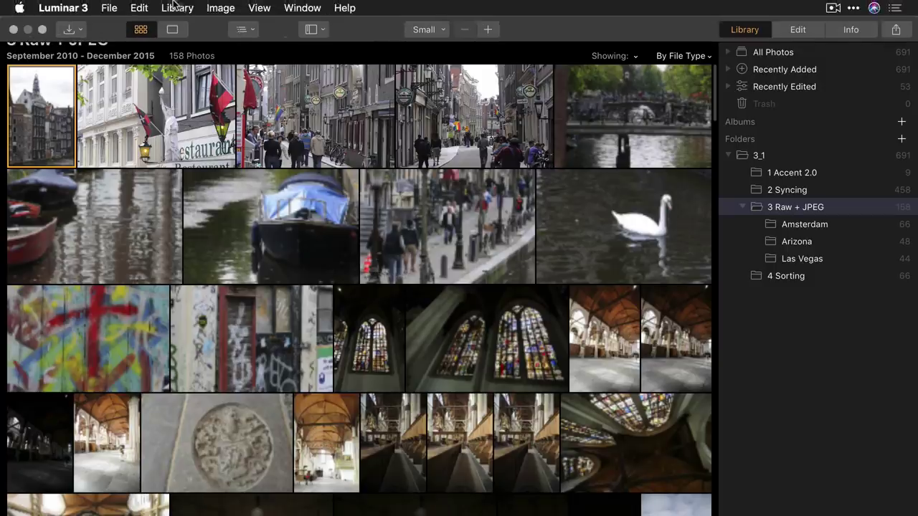
- Check the Raw + Jpeg Pairs options and sort the 3 Raw + JPEG folder by Capture Time
left_click(257, 7)
mouse_move(277, 79)
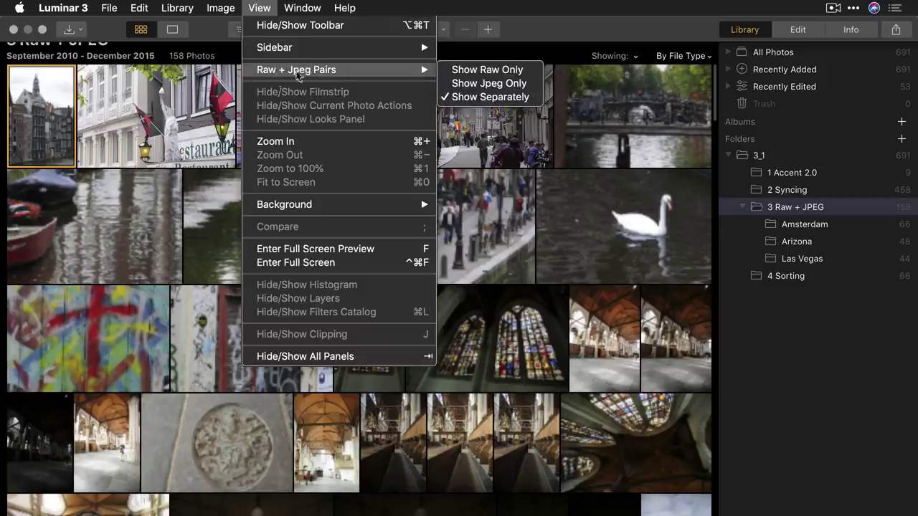
left_click(665, 56)
left_click(666, 56)
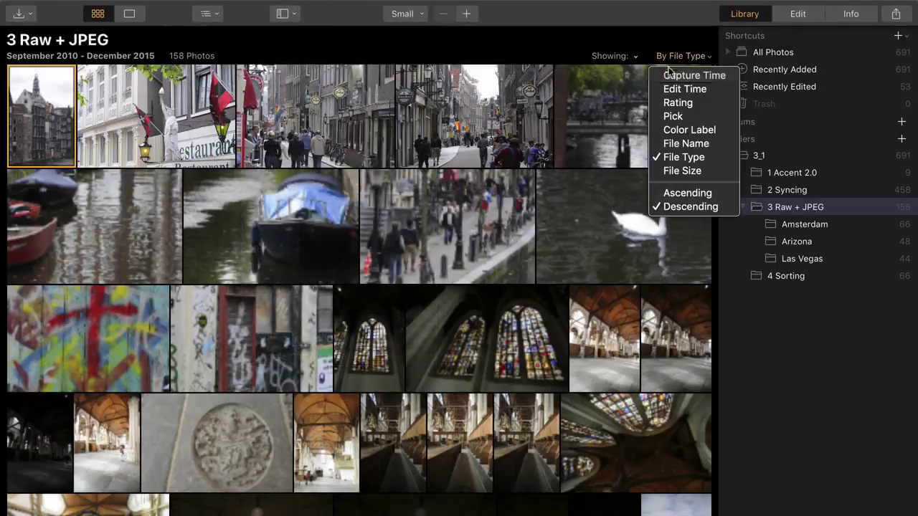
left_click(672, 76)
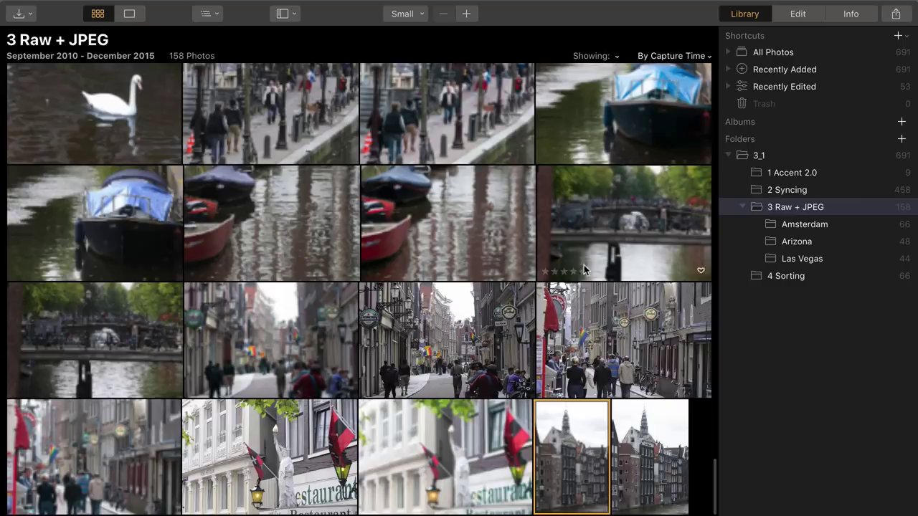
scroll(584, 264, "up", 20)
scroll(584, 264, "up", 20)
scroll(584, 269, "up", 3)
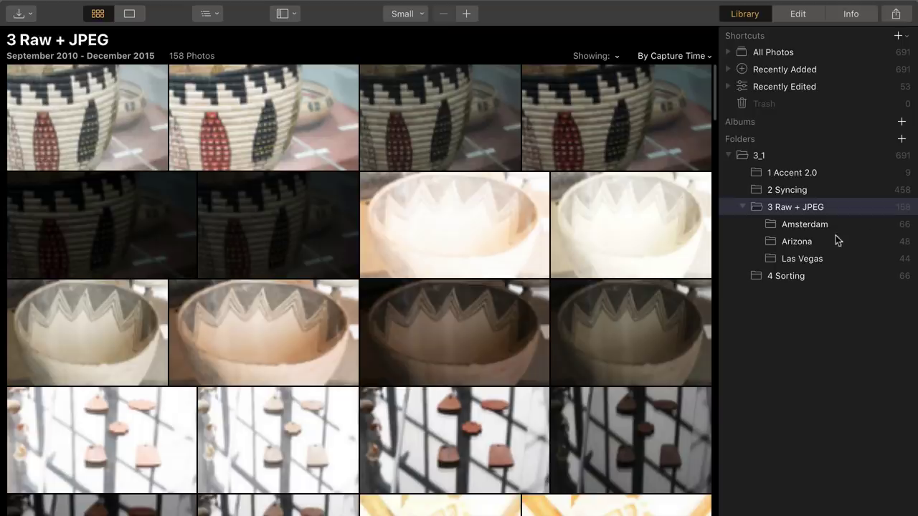
- Open the Arizona folder, show only the raw files of the Raw + Jpeg pairs and browse the photos
left_click(805, 244)
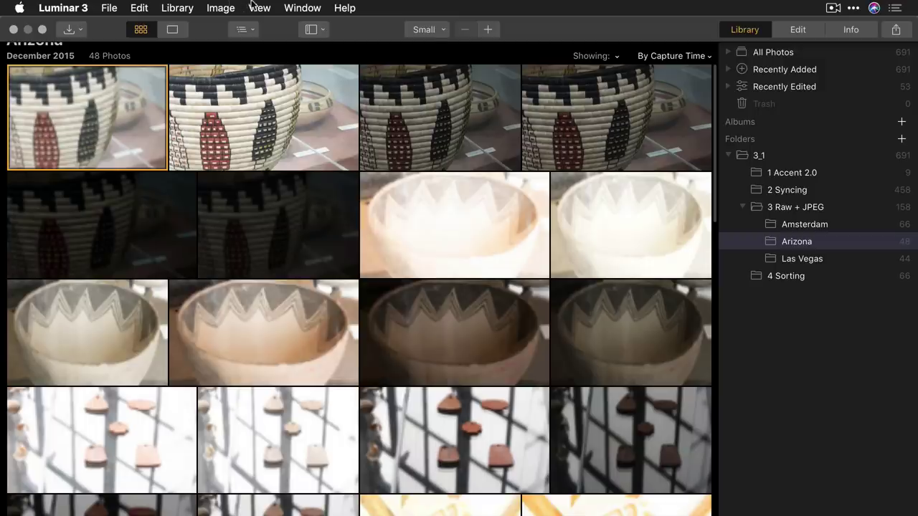
left_click(254, 6)
mouse_move(270, 75)
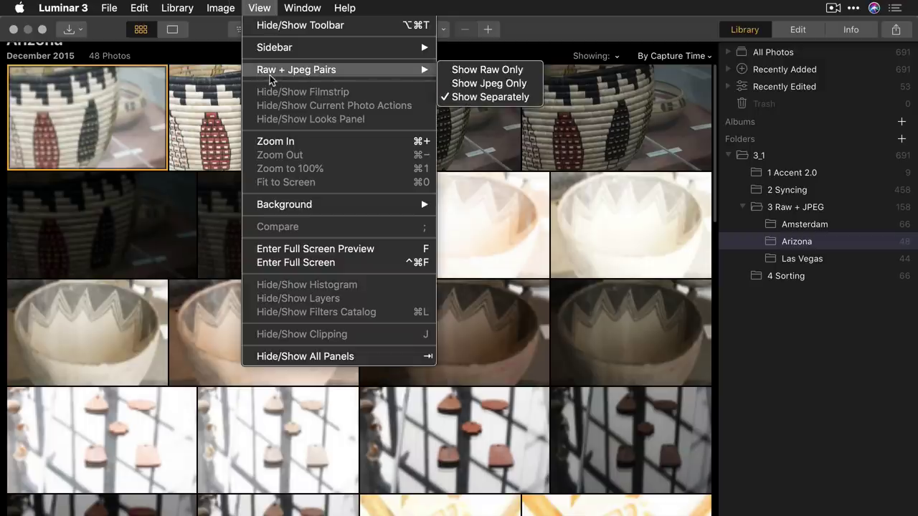
left_click(507, 70)
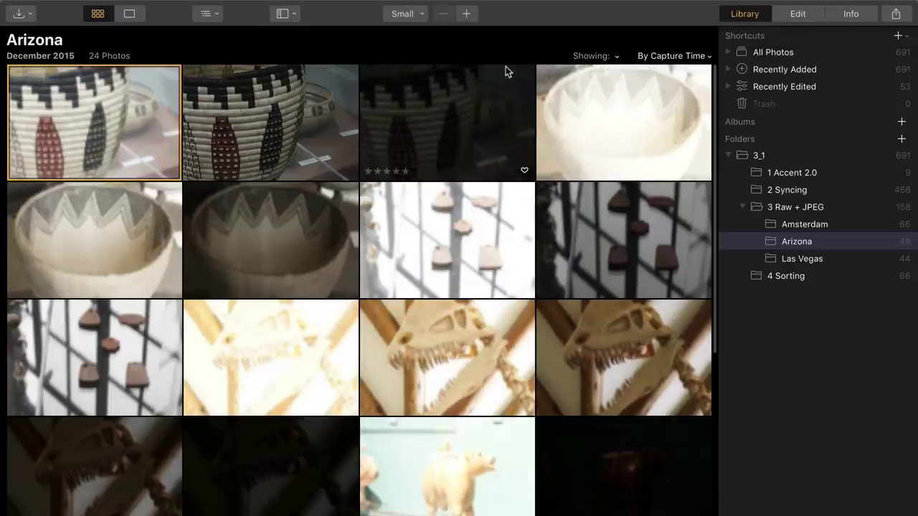
scroll(480, 243, "down", 5)
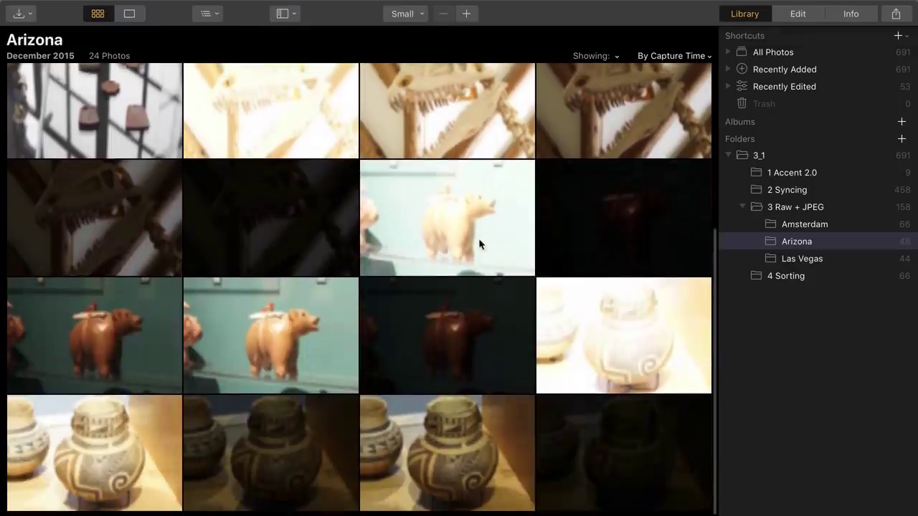
- Open the upright yellow motorcycle photo from the Las Vegas folder, apply the Contrast Enhancer look and hide the looks strip
left_click(803, 261)
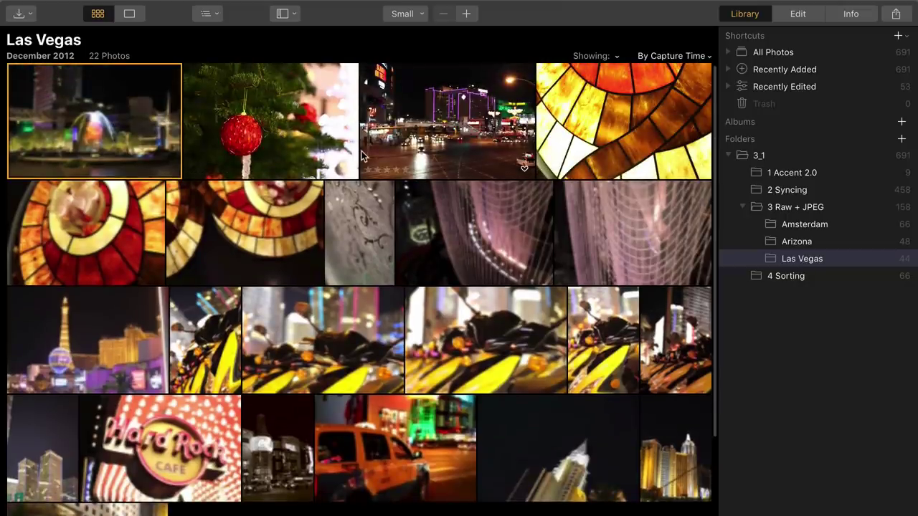
double_click(360, 297)
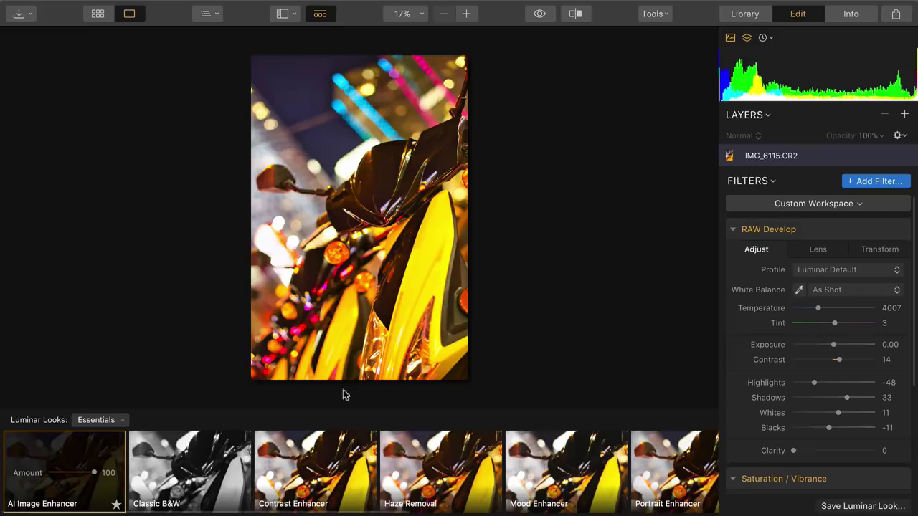
left_click(324, 465)
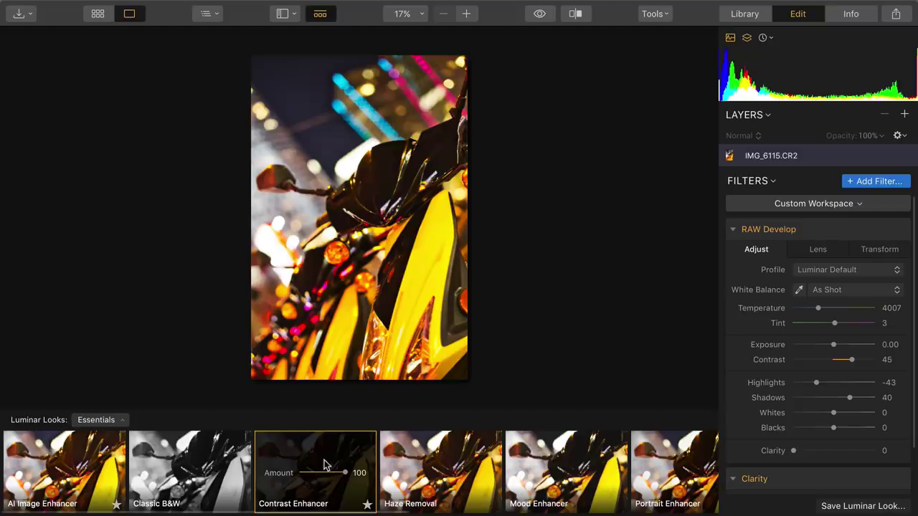
left_click(320, 14)
- Collapse the RAW Develop settings and add the Top & Bottom Lighting filter to the motorcycle photo
left_click(733, 229)
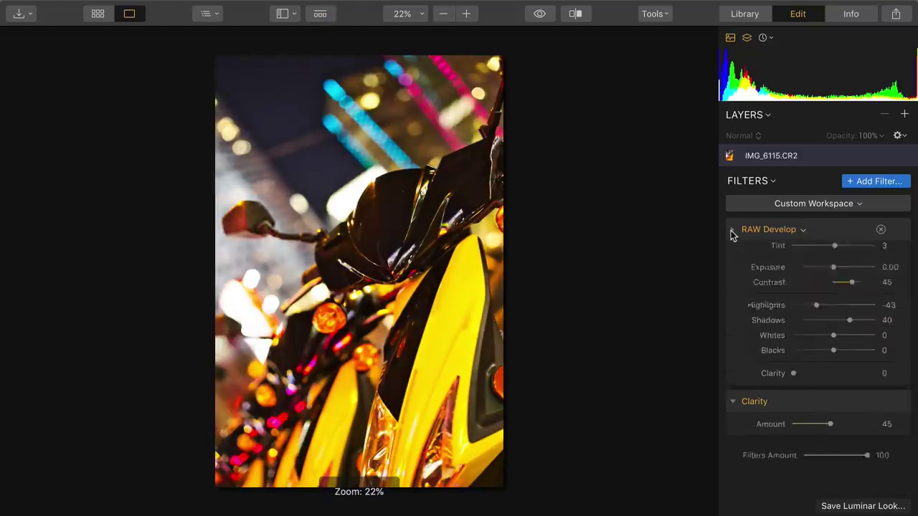
left_click(869, 180)
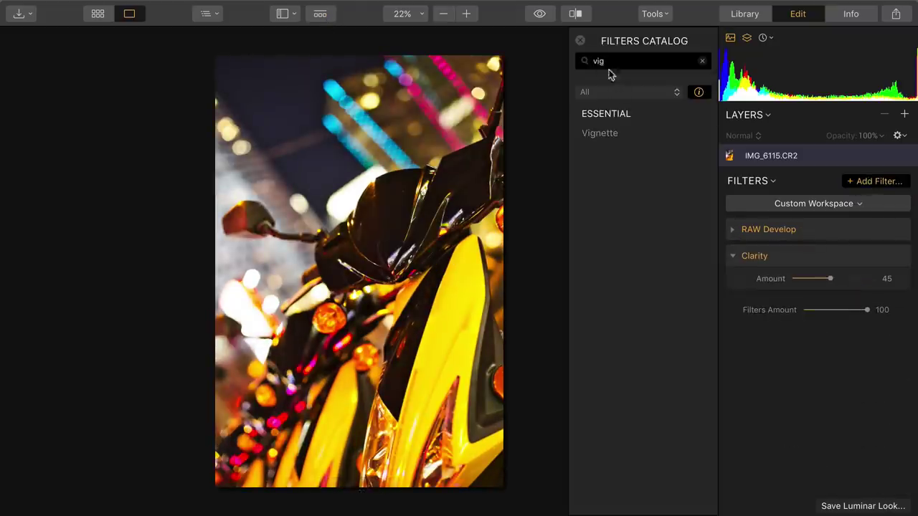
type("top")
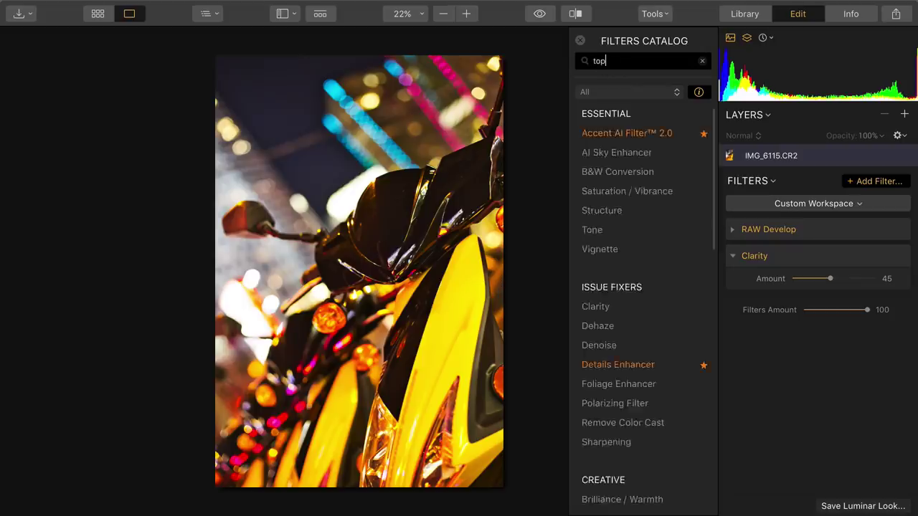
left_click(613, 132)
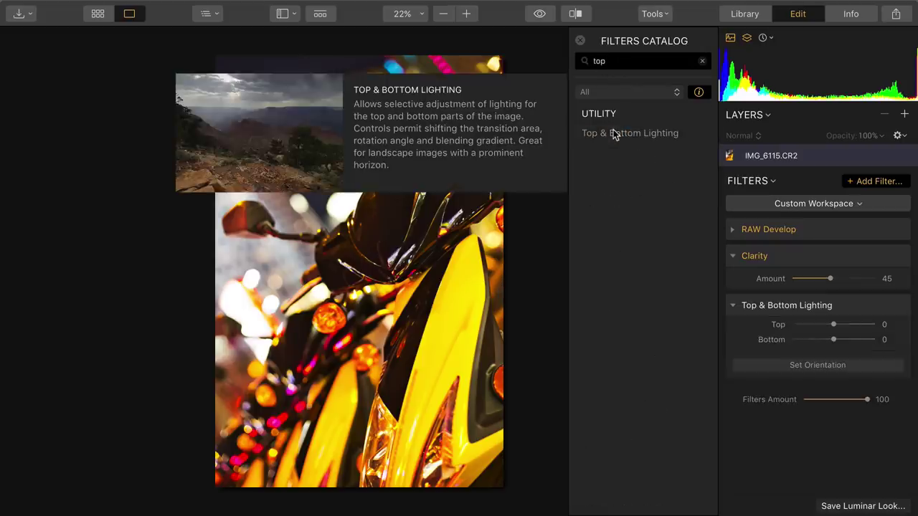
- Orient the Top & Bottom Lighting with Blend 60 and Rotation 39°, and set Top to -82 and Bottom to 24
left_click(810, 365)
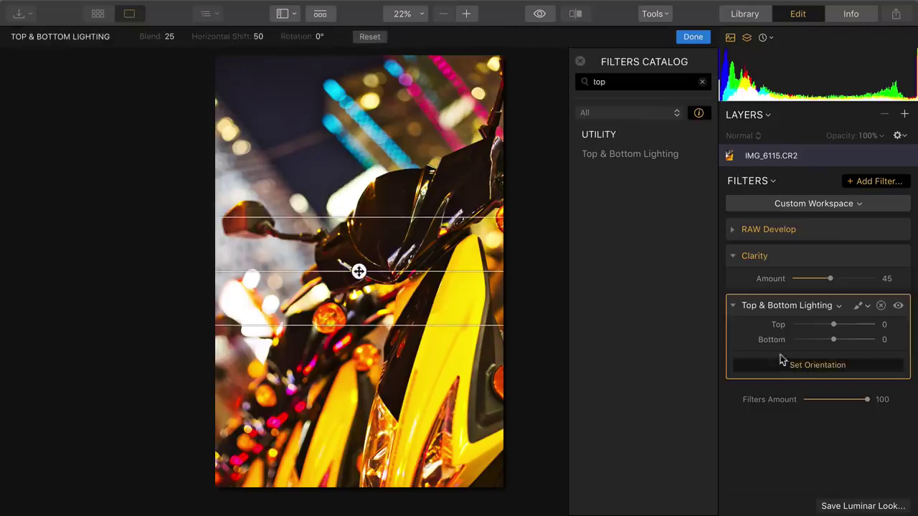
left_click_drag(350, 154, 340, 67)
left_click_drag(351, 201, 335, 229)
left_click_drag(831, 324, 799, 326)
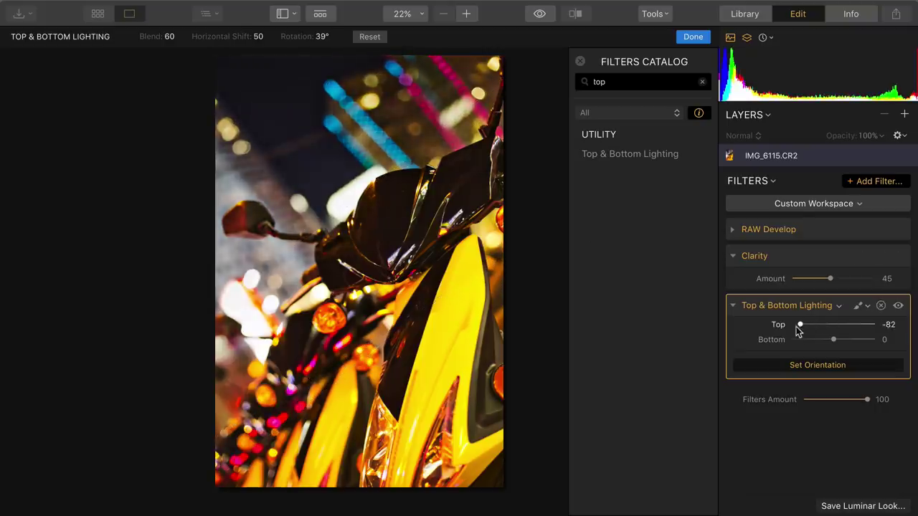
left_click(854, 340)
left_click_drag(850, 341, 844, 342)
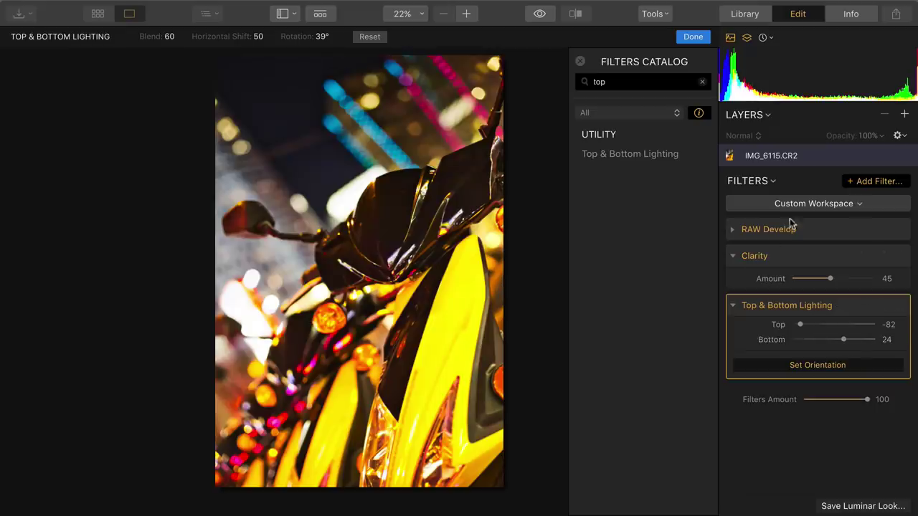
- Add the Accent AI Filter 2.0 to the motorcycle photo and set its Boost to 54
left_click(869, 182)
left_click(869, 182)
double_click(608, 82)
type("acc")
left_click(626, 154)
left_click(837, 417)
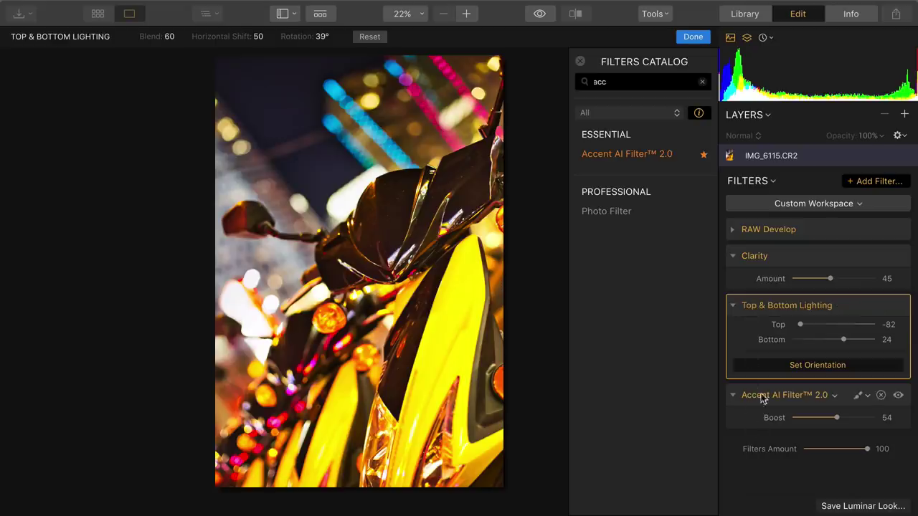
- Collapse Top & Bottom Lighting, move it below the Accent AI Filter 2.0 and close the filters catalog
left_click(732, 306)
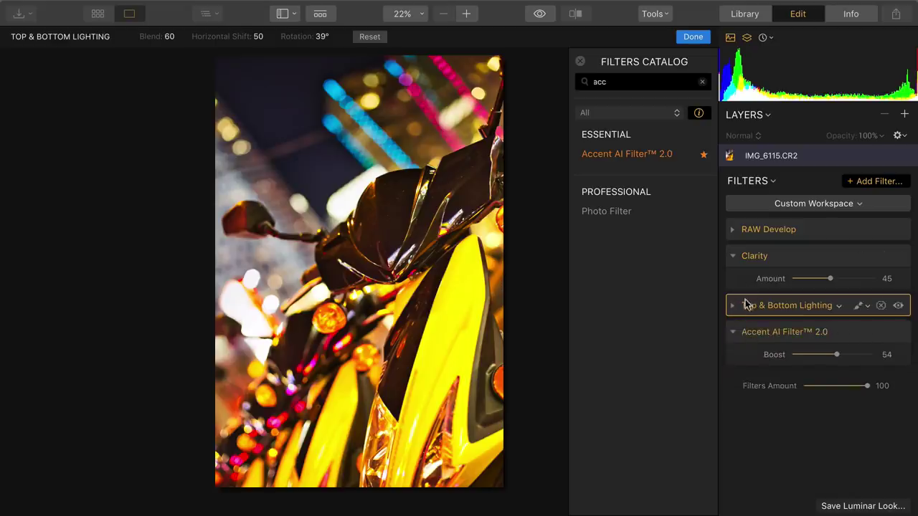
left_click_drag(745, 304, 788, 355)
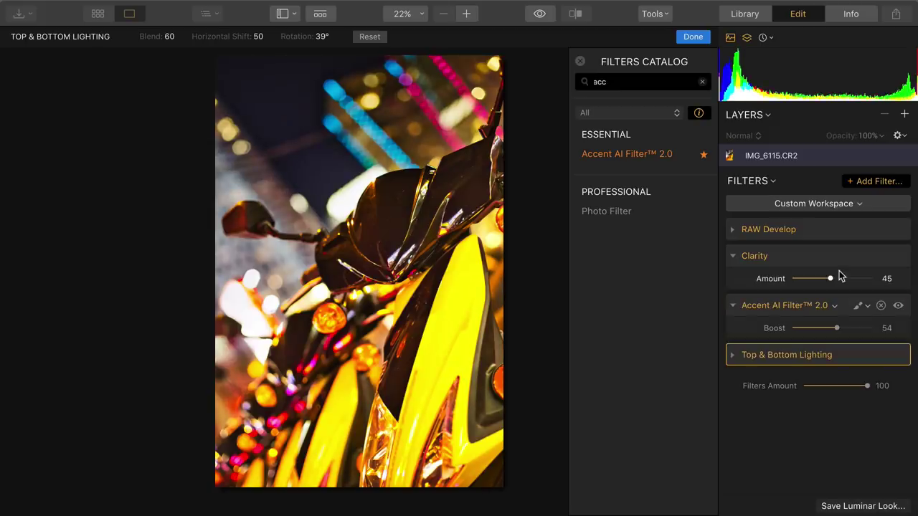
left_click(580, 61)
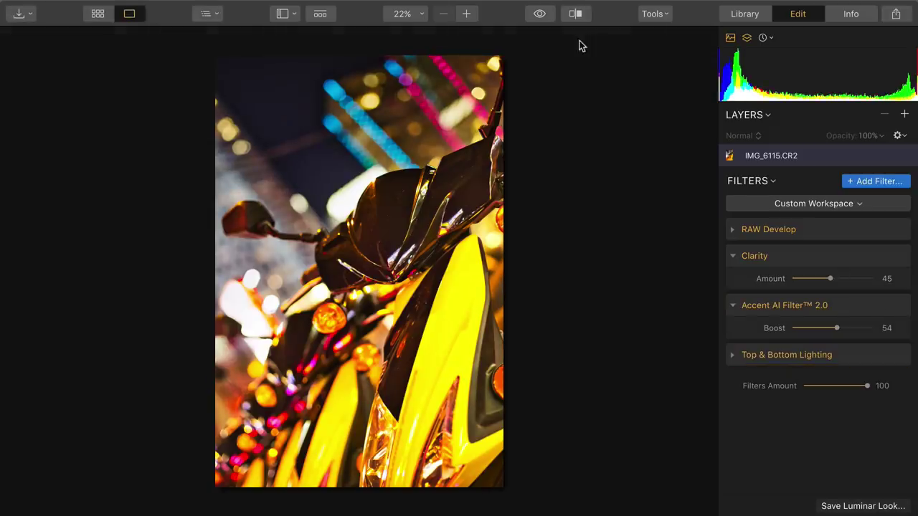
- Return to the Las Vegas gallery and enlarge the thumbnails to Large
left_click(98, 13)
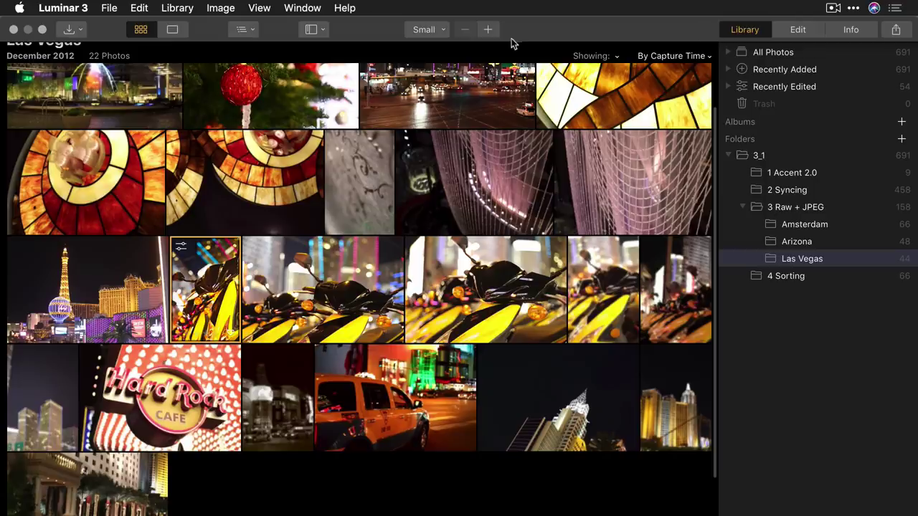
left_click(490, 30)
left_click(490, 30)
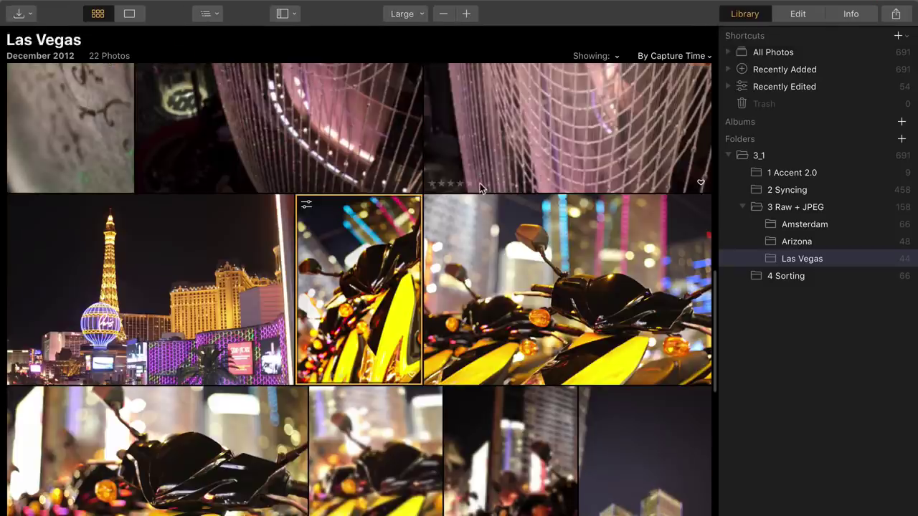
- Show the raw and JPEG files separately and compare the edited motorcycle raw file with its JPEG counterpart
left_click(253, 5)
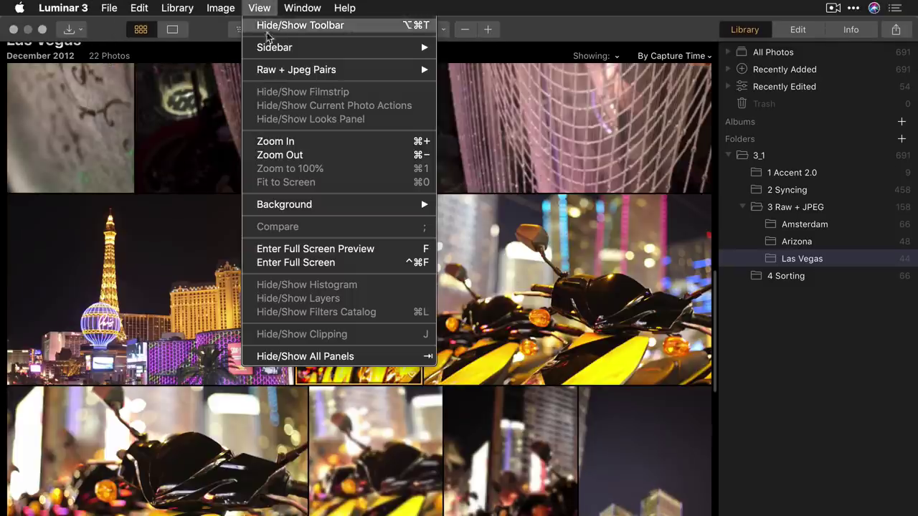
mouse_move(270, 69)
left_click(456, 96)
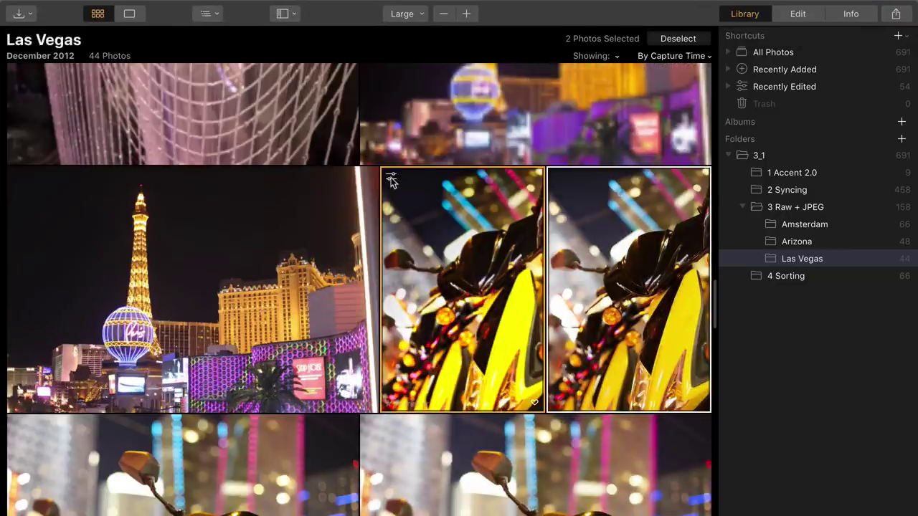
left_click(620, 246)
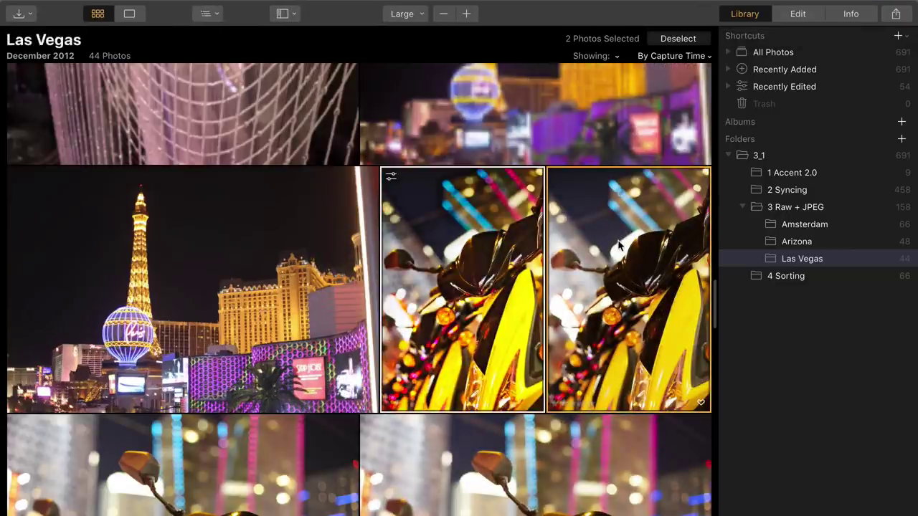
left_click(506, 259)
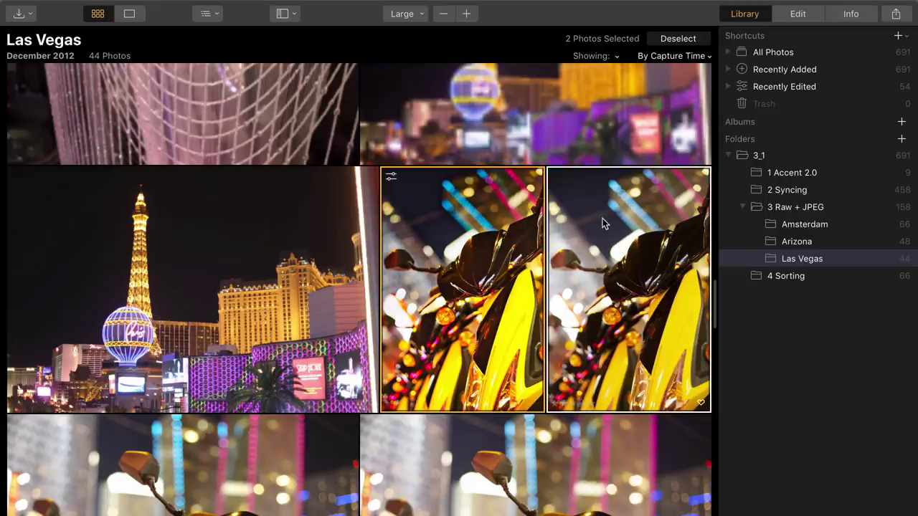
- Sync the adjustments from the edited motorcycle raw file to its selected JPEG counterpart
right_click(501, 227)
mouse_move(552, 304)
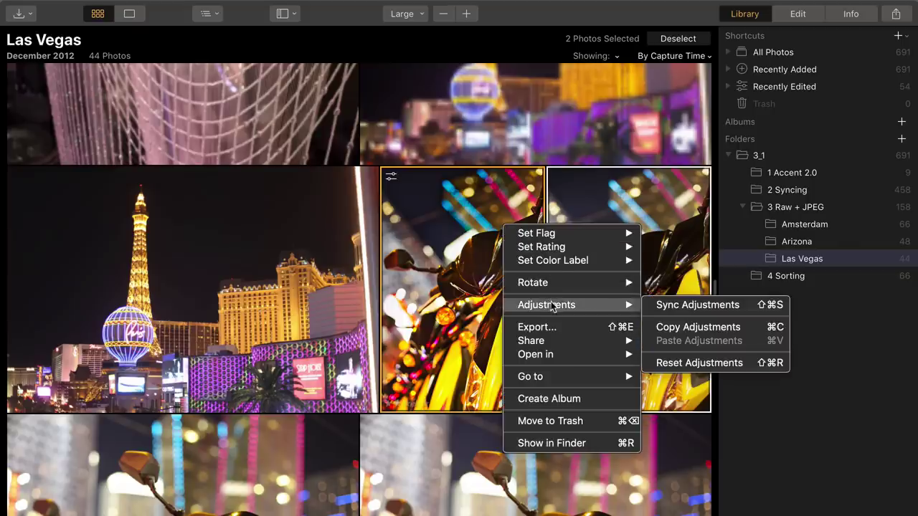
left_click(655, 305)
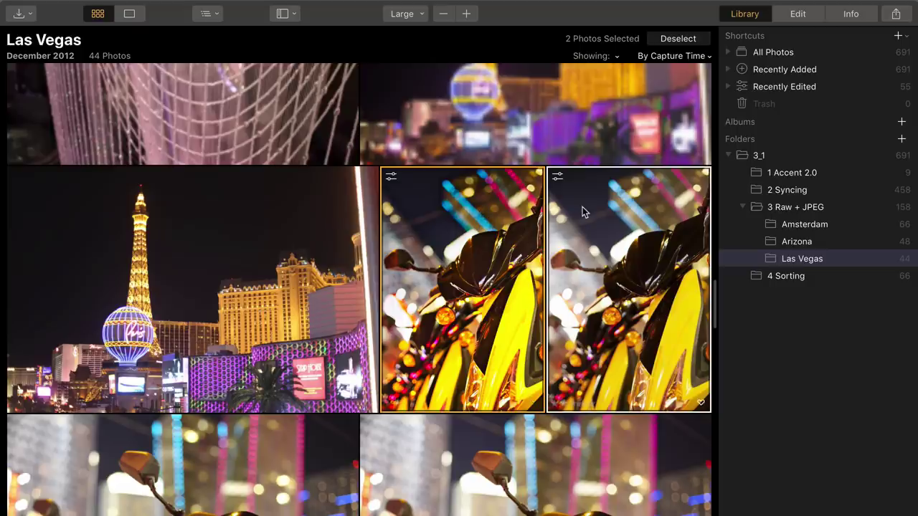
- Open the 3 Raw + JPEG folder and reduce the gallery thumbnails to Small
left_click(798, 213)
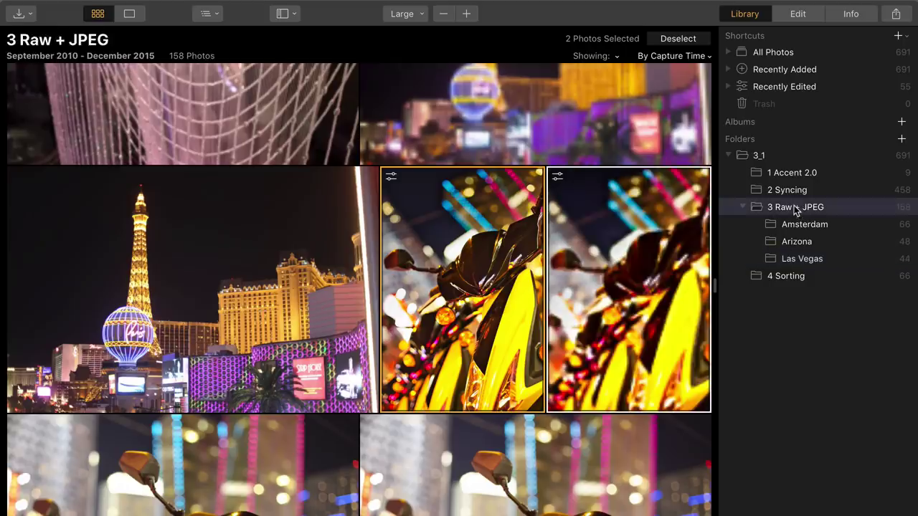
left_click(438, 14)
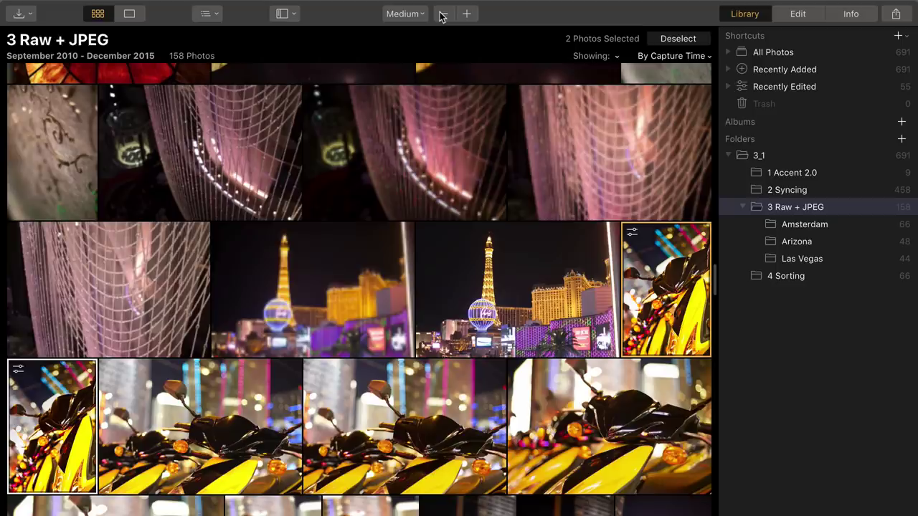
left_click(437, 13)
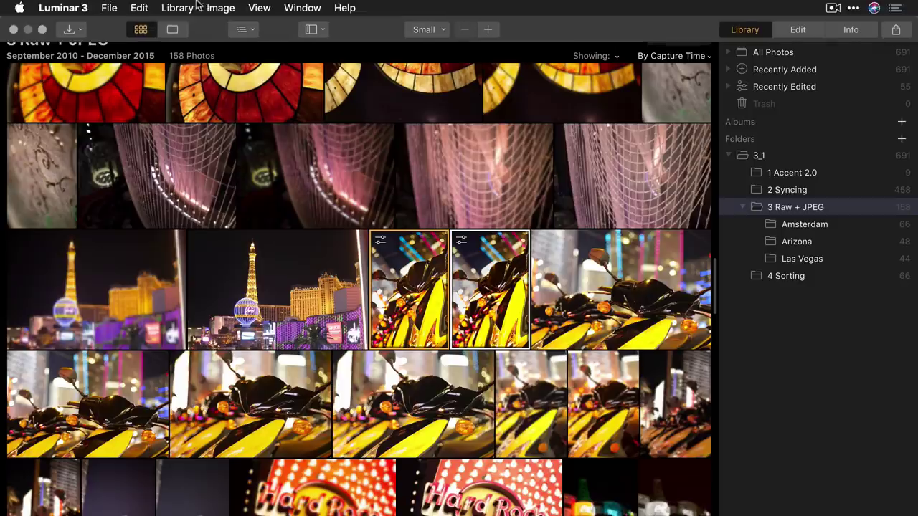
- Show only the raw files of Raw + JPEG pairs and look through the 3 Raw + JPEG gallery
left_click(259, 8)
mouse_move(276, 70)
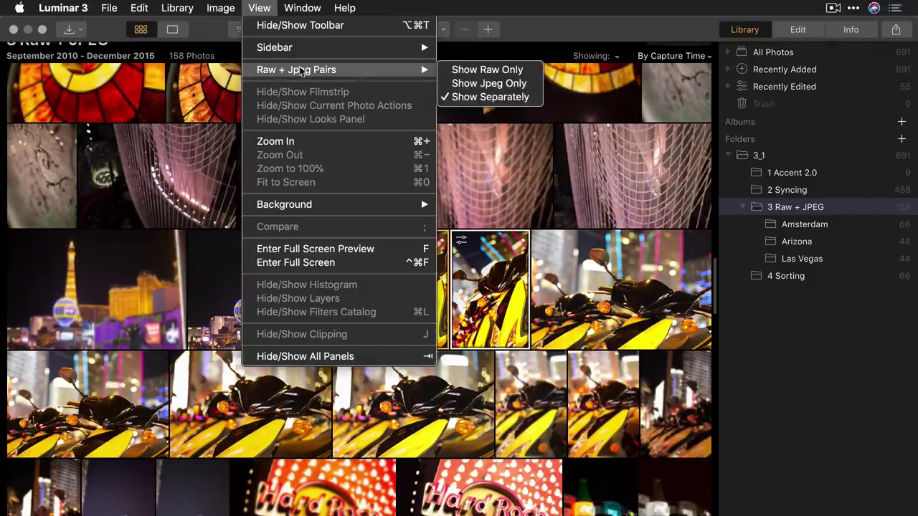
left_click(470, 72)
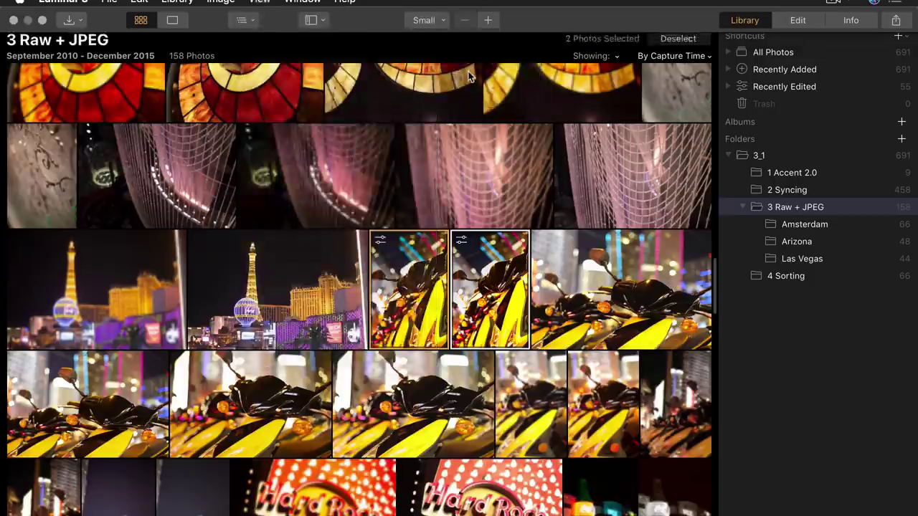
scroll(566, 258, "down", 5)
scroll(565, 258, "down", 10)
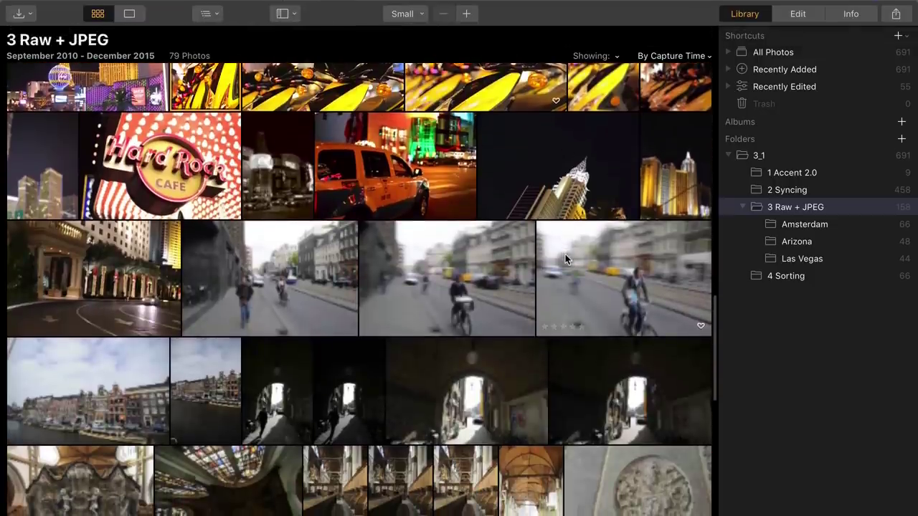
scroll(565, 258, "up", 5)
scroll(565, 254, "up", 2)
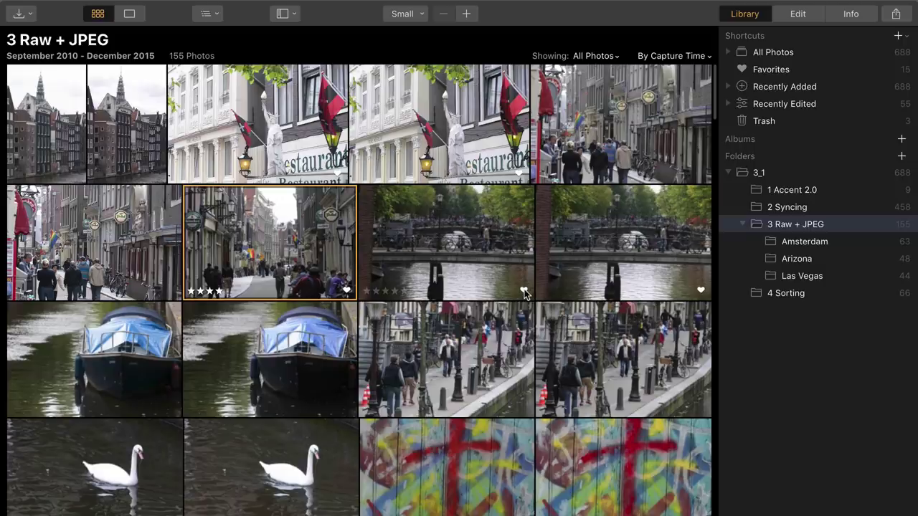
- Mark the photo of the boat with the blue cover as a favorite and rate it five stars
left_click(347, 410)
left_click(227, 413)
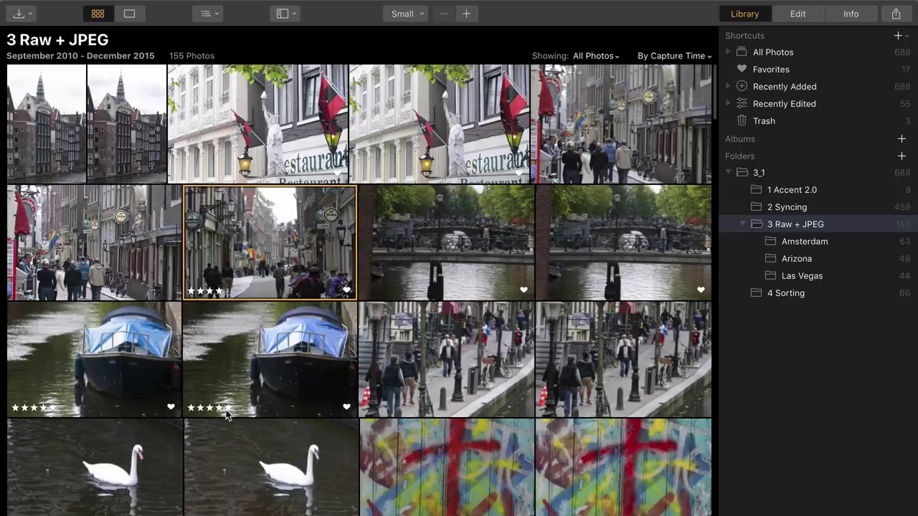
- Compare the raw and JPEG versions of the colorful graffiti photo, move _DSC9183.jpg to the Trash and return to its raw file
scroll(434, 362, "down", 3)
double_click(433, 359)
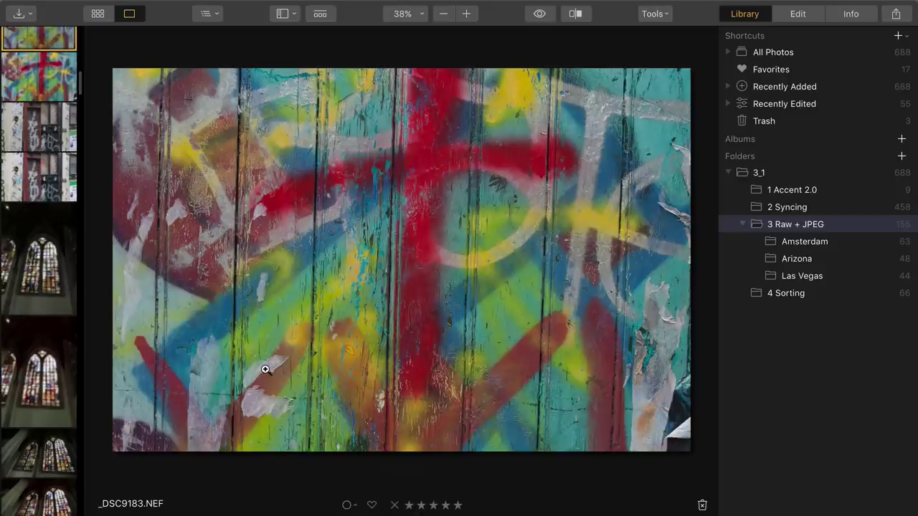
key("Right")
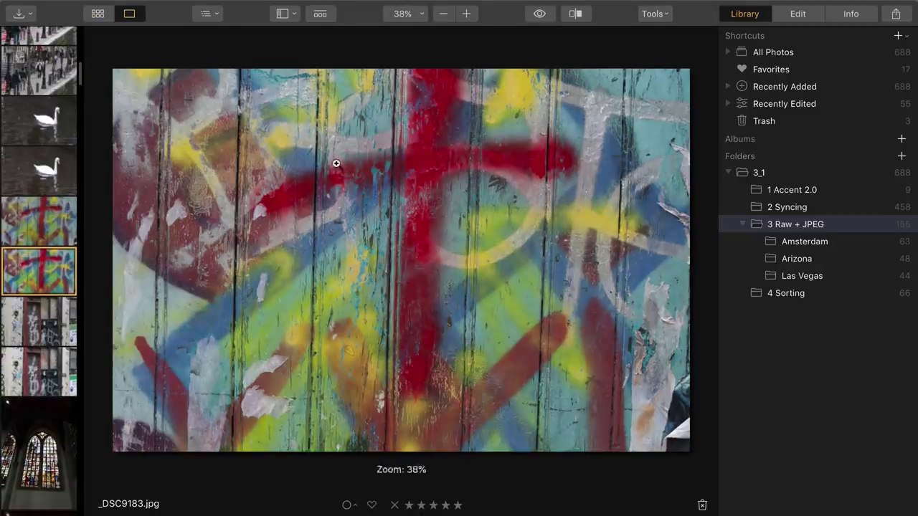
right_click(61, 275)
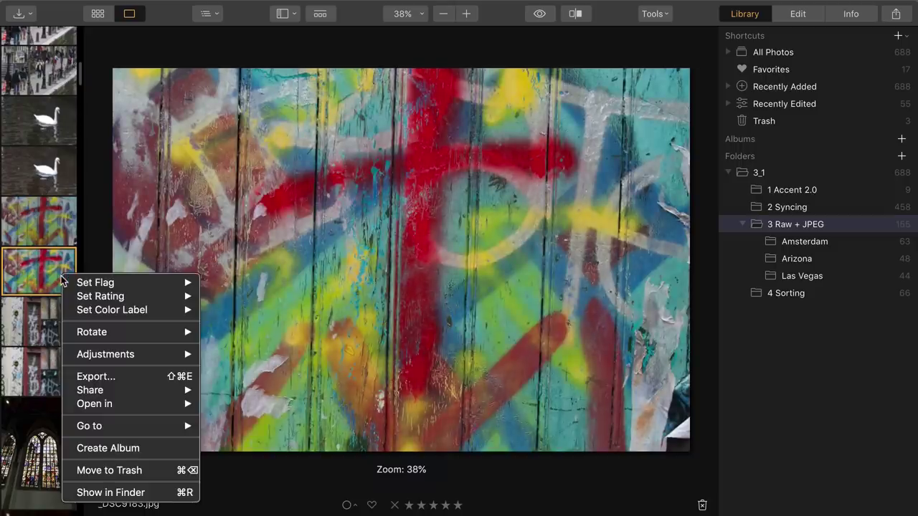
left_click(138, 472)
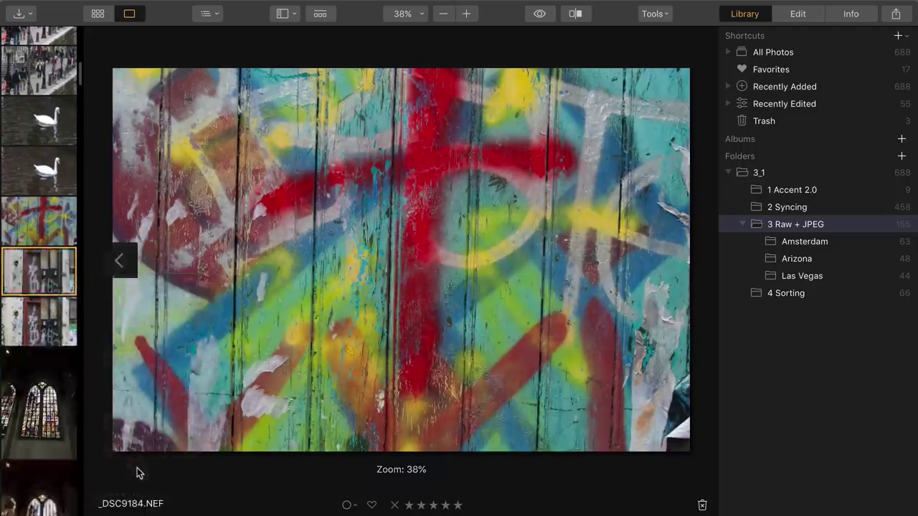
left_click(41, 231)
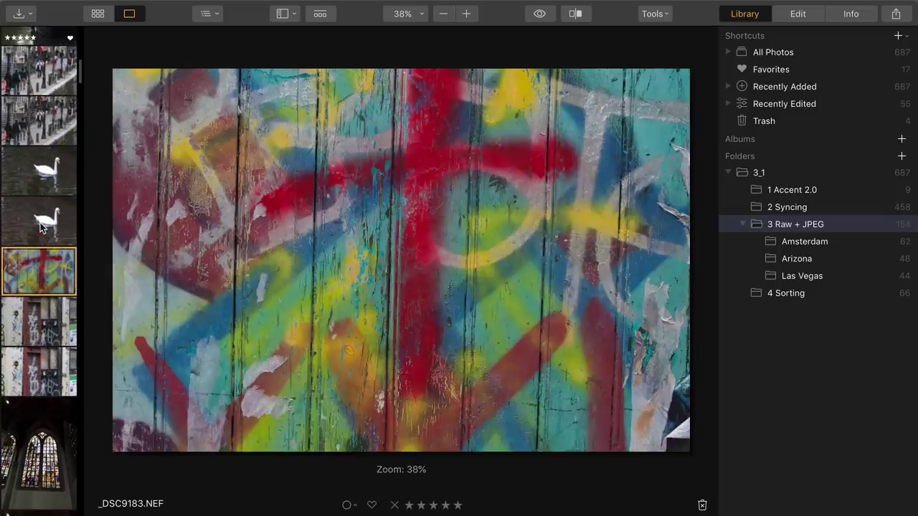
- Show only the raw files of pairs and move the graffiti-covered door photo _DSC9184.NEF to the Trash
left_click(260, 8)
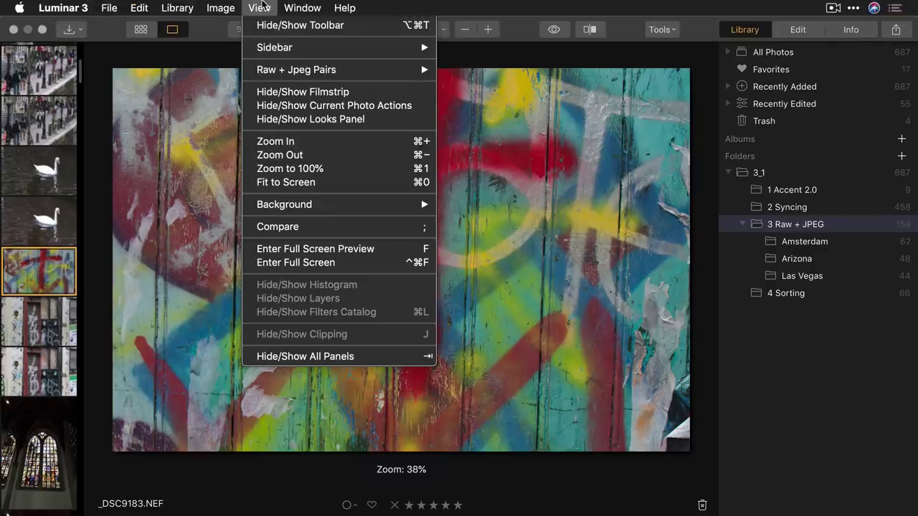
mouse_move(318, 72)
left_click(474, 70)
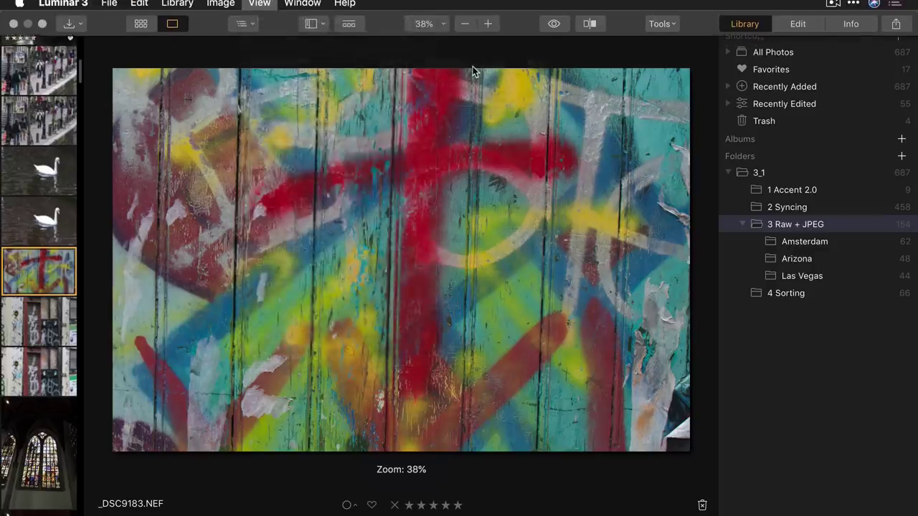
left_click(51, 337)
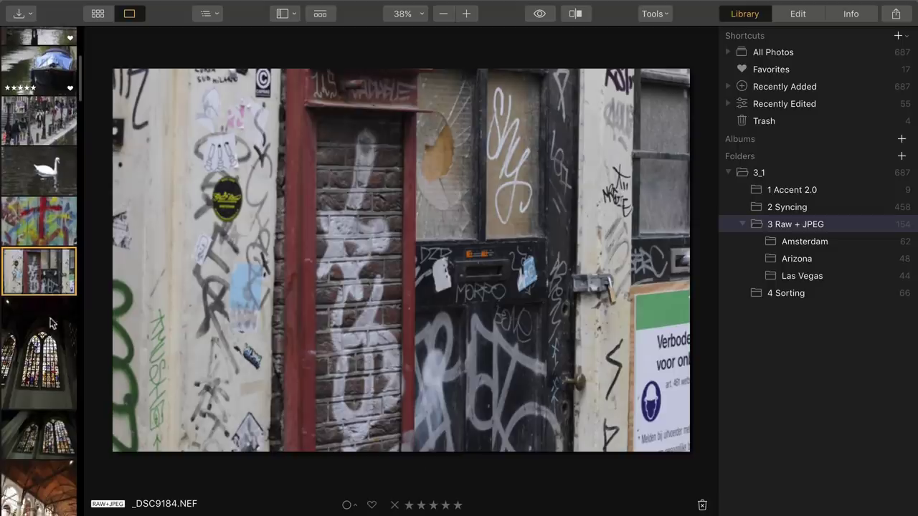
right_click(46, 274)
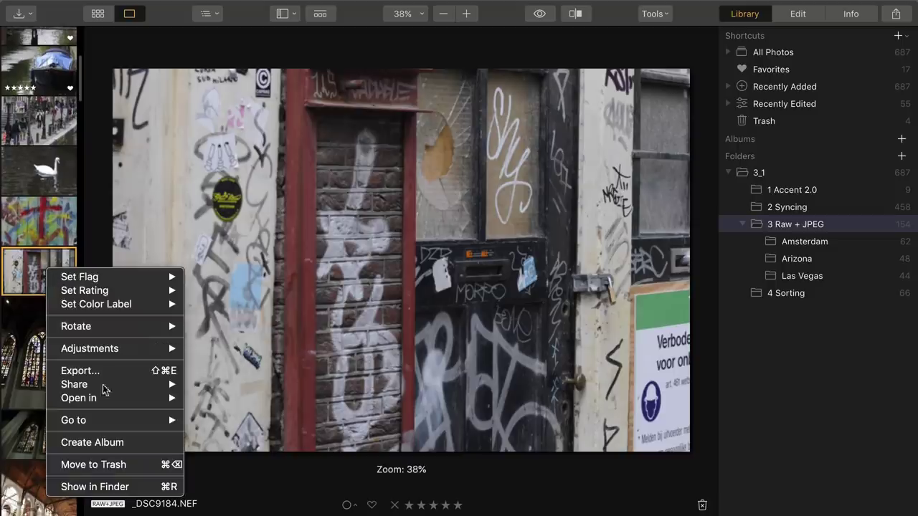
left_click(111, 465)
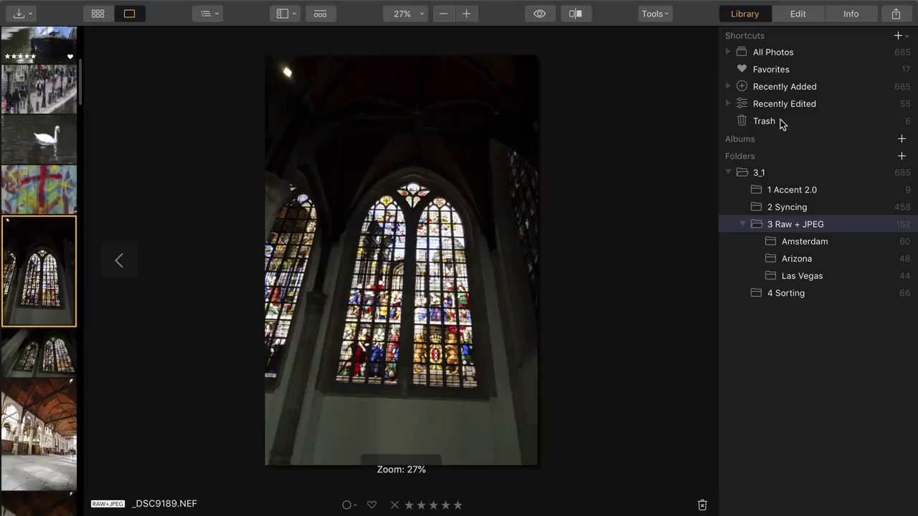
- Open the Trash, show its raw and JPEG files separately, and check the graffiti wall and door files
left_click(781, 121)
left_click(258, 7)
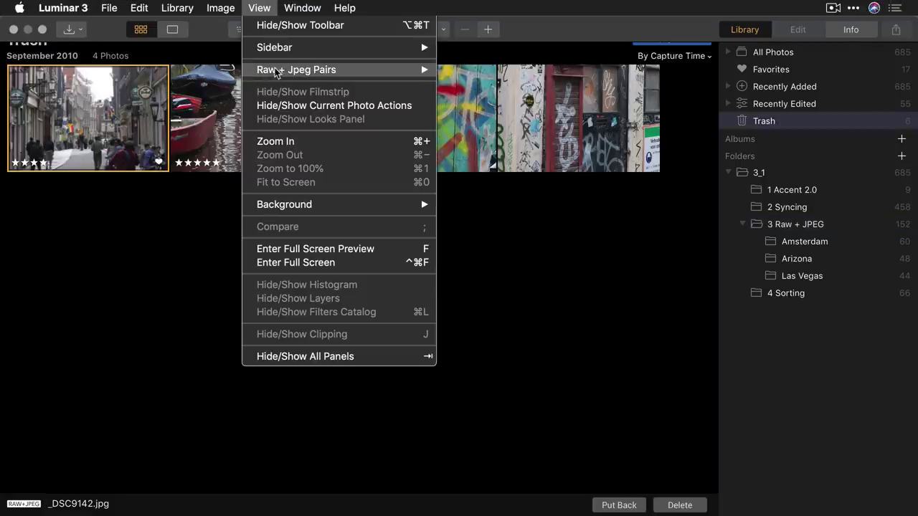
mouse_move(295, 69)
left_click(488, 97)
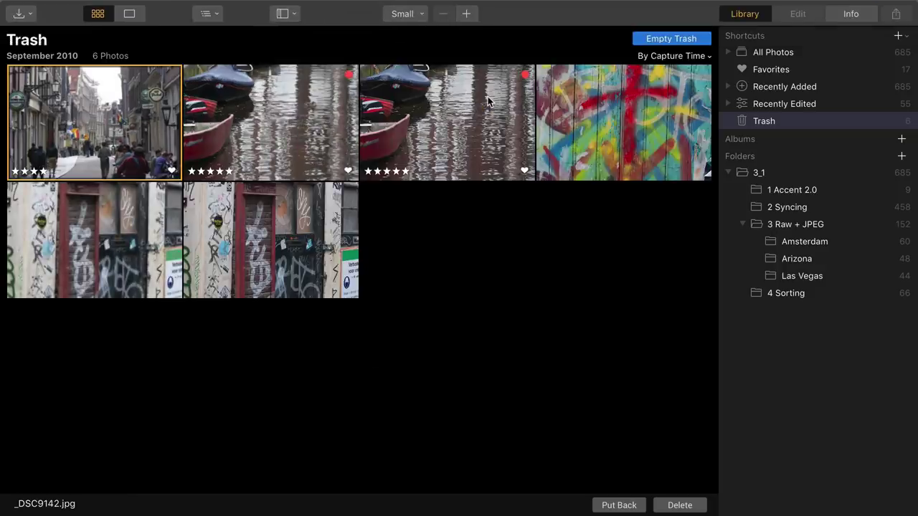
left_click(595, 114)
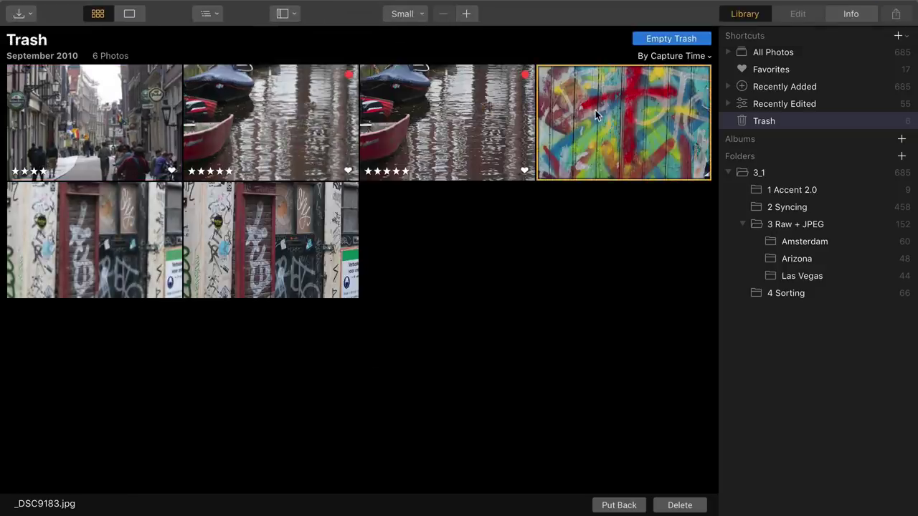
left_click(270, 258)
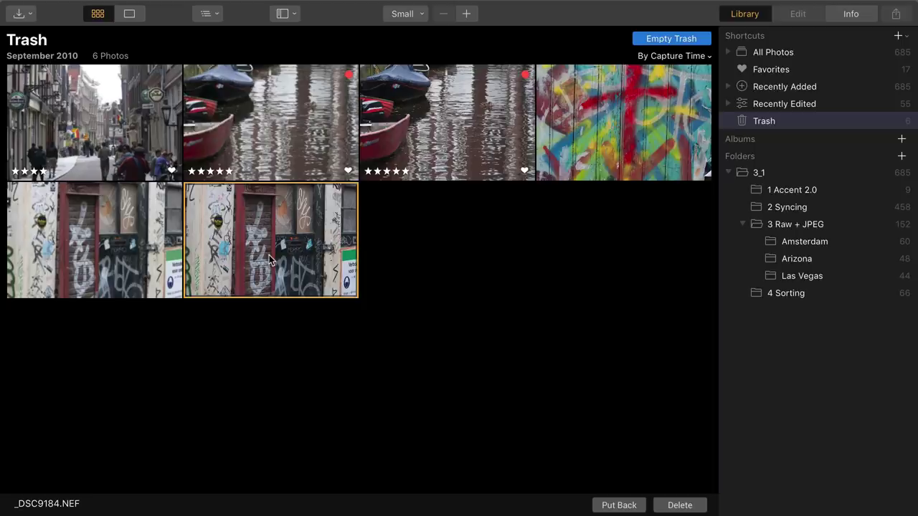
- Select all photos in the Trash and put them back in the library
key("super+a")
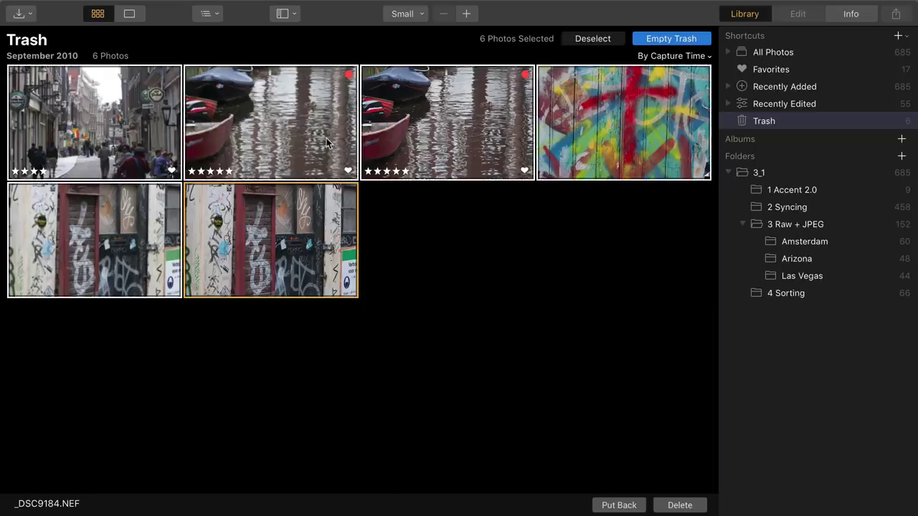
right_click(326, 142)
left_click(334, 144)
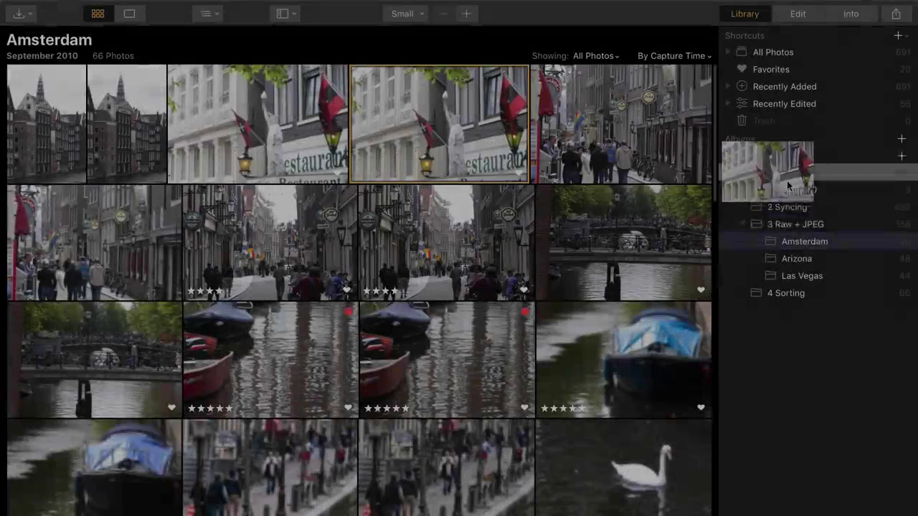
- Move the restaurant facade and blue-covered boat photos from the Amsterdam folder to the 3 Raw + JPEG folder
left_click_drag(784, 177, 791, 230)
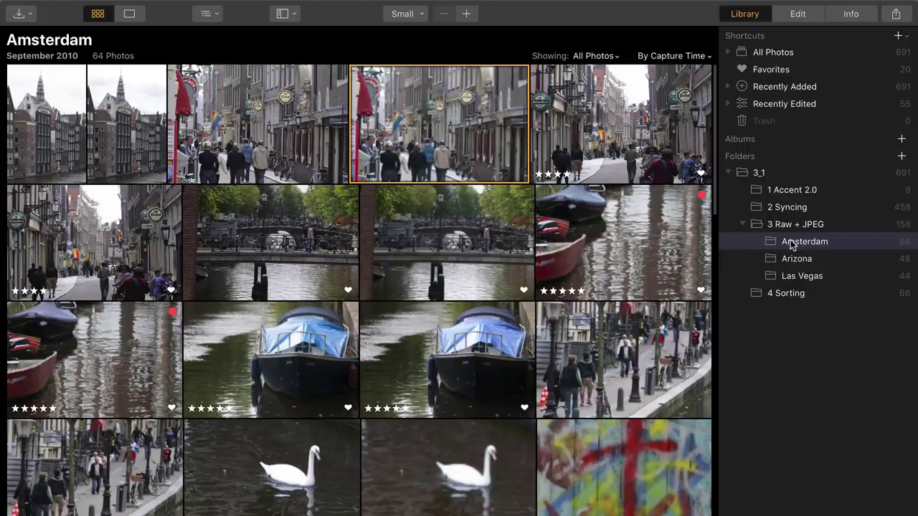
left_click_drag(438, 363, 787, 230)
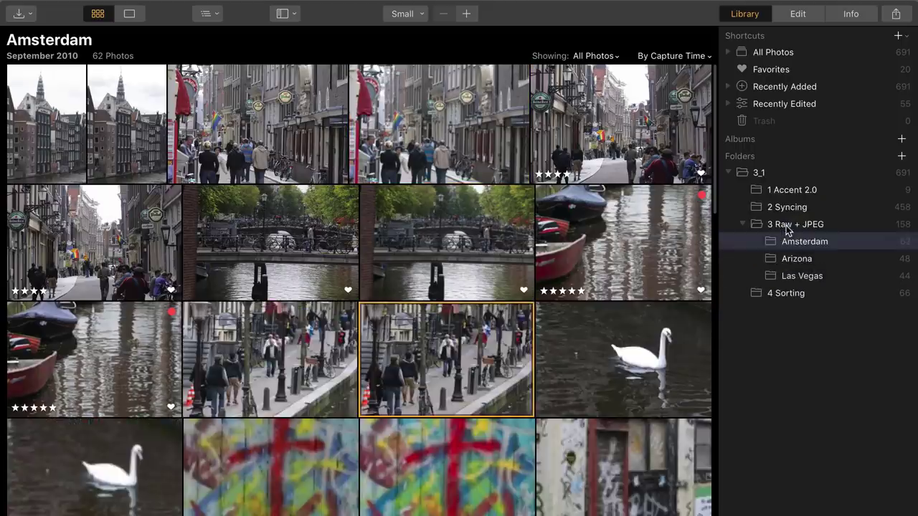
- Show only the raw files of pairs and move the swan photo from Amsterdam to the 3 Raw + JPEG folder
mouse_move(290, 3)
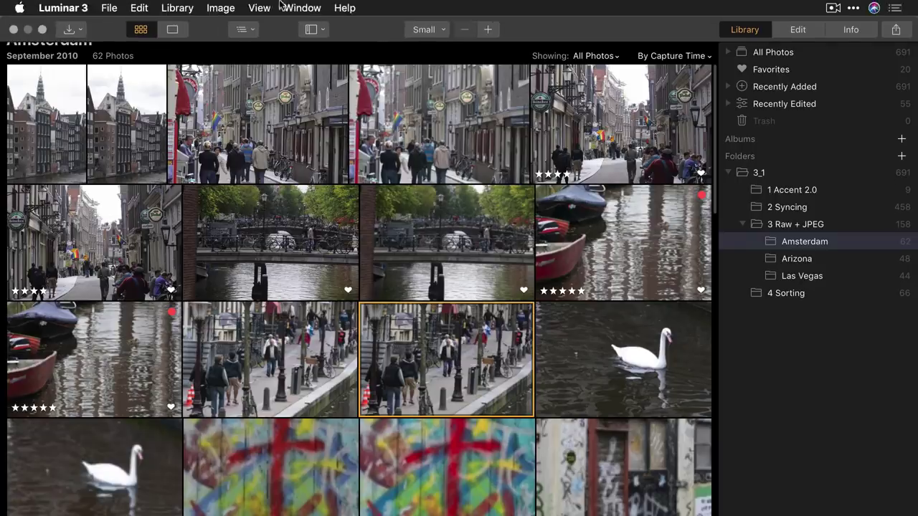
left_click(258, 8)
mouse_move(287, 69)
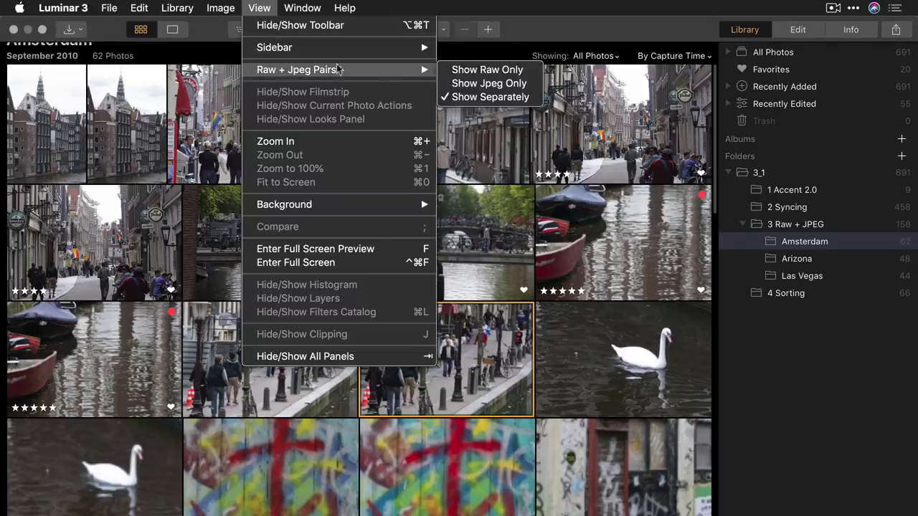
left_click(467, 71)
left_click_drag(276, 249, 787, 233)
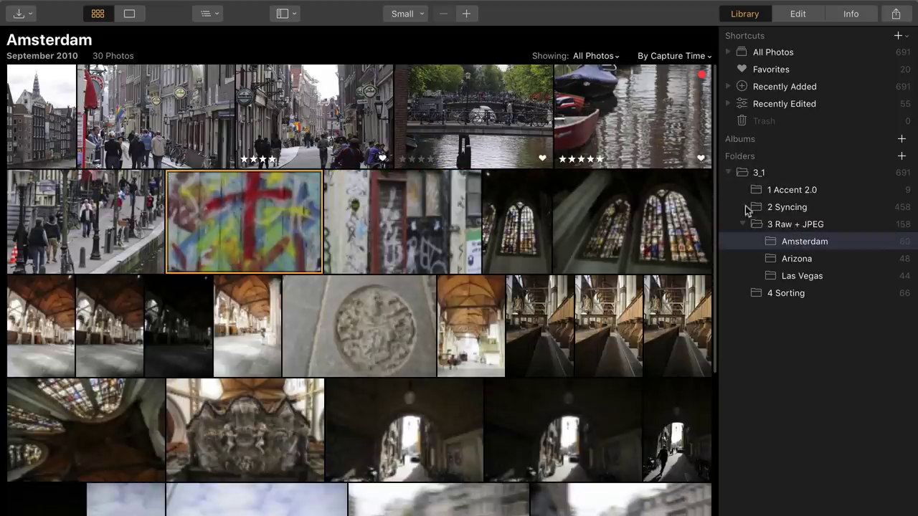
- Set the Raw + JPEG pairs to be shown separately again in the Amsterdam gallery
left_click(256, 7)
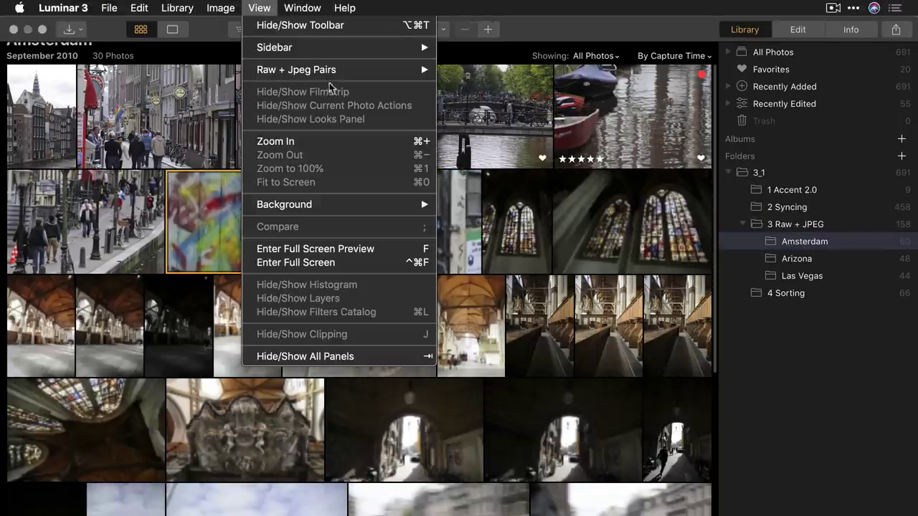
mouse_move(331, 78)
left_click(452, 97)
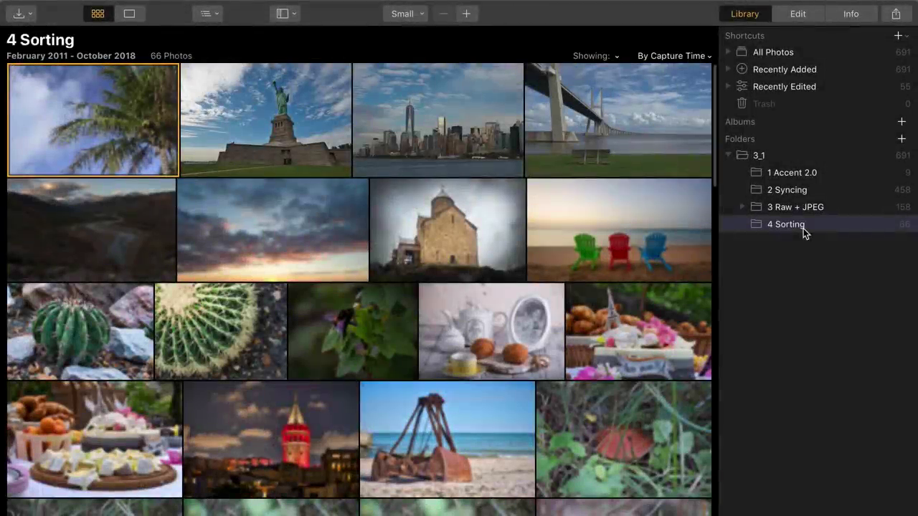
- Review the available sort criteria and order options for the 4 Sorting gallery
left_click(696, 57)
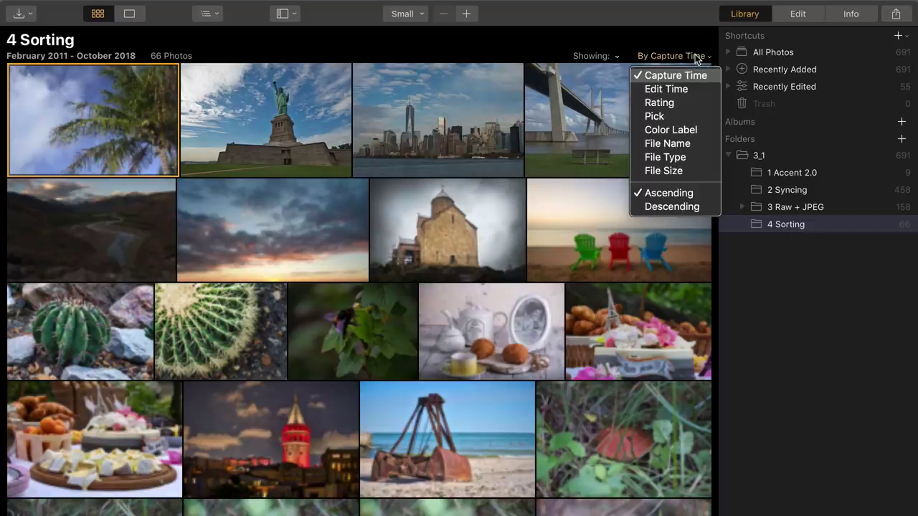
left_click(696, 58)
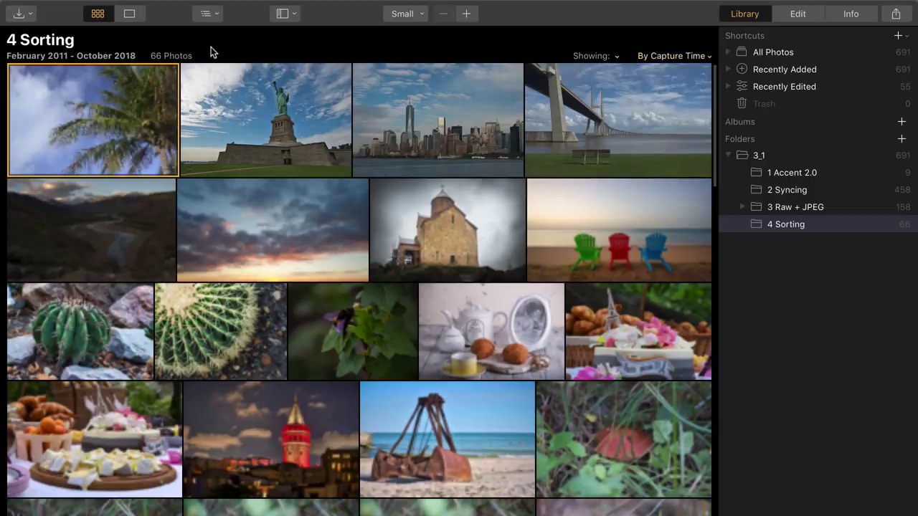
- Rate the palm tree and Statue of Liberty photos five stars in the 4 Sorting gallery
left_click(43, 168)
left_click(51, 168)
left_click(225, 168)
- Mark the palm tree, Statue of Liberty, city skyline, colored beach chairs and red-lit tower photos as favorites
left_click(169, 167)
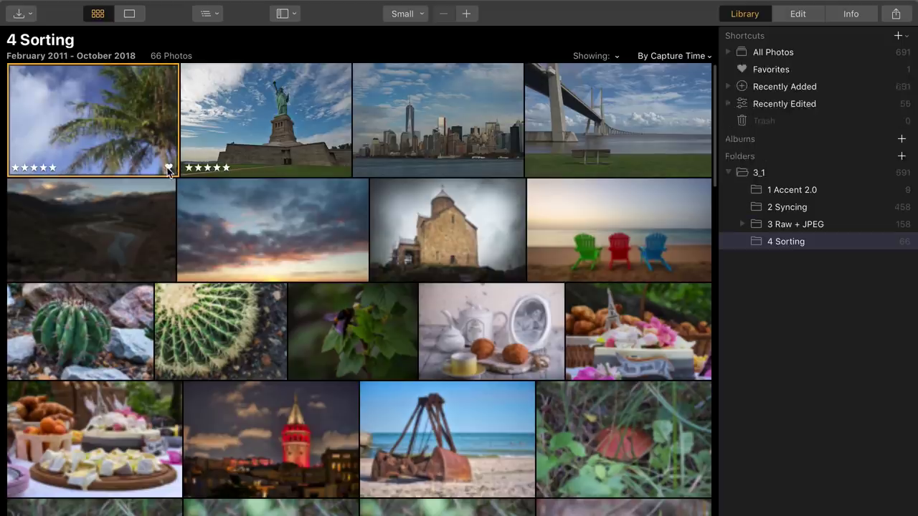
left_click(342, 167)
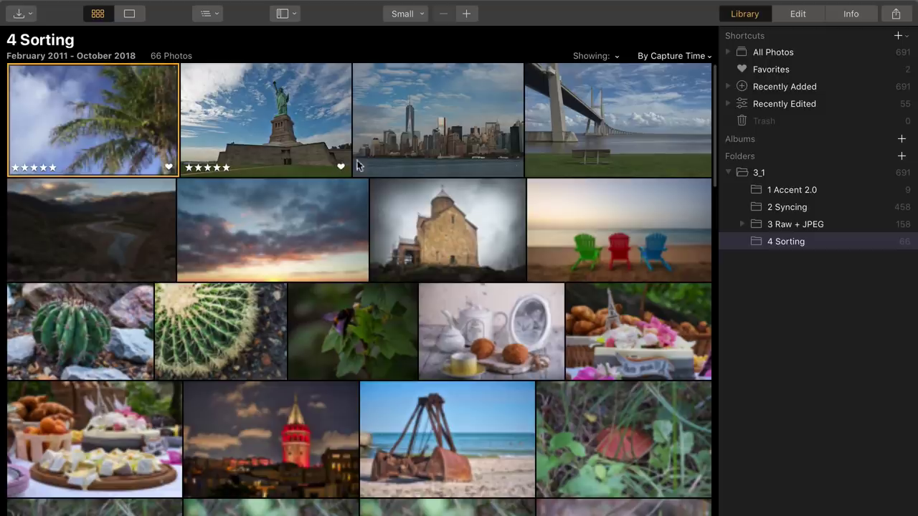
left_click(513, 167)
left_click(348, 489)
- Mark a white-spotted mushroom, the fourth purple rocky shore shot, the sunset clouds, the rainbow lifeguard hut and the Ferris wheel as favorites
scroll(537, 439, "down", 5)
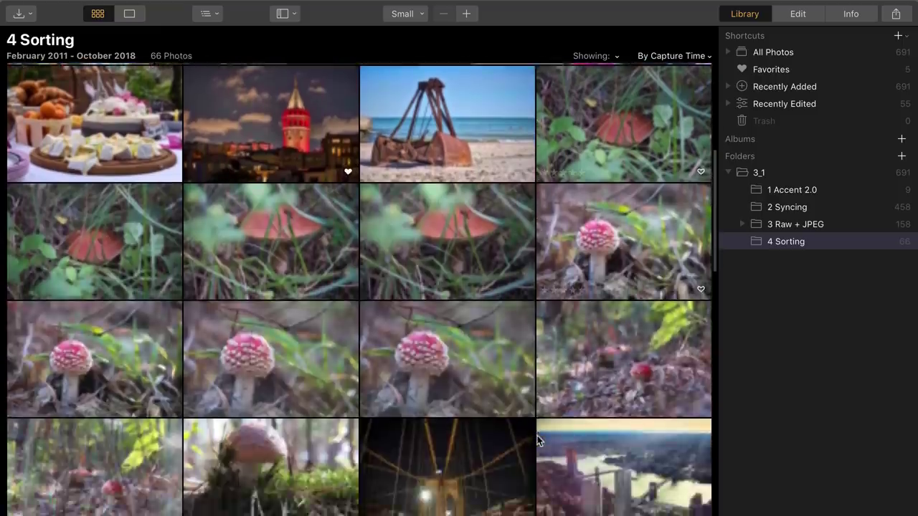
scroll(537, 435, "down", 4)
left_click(530, 381)
scroll(402, 352, "down", 3)
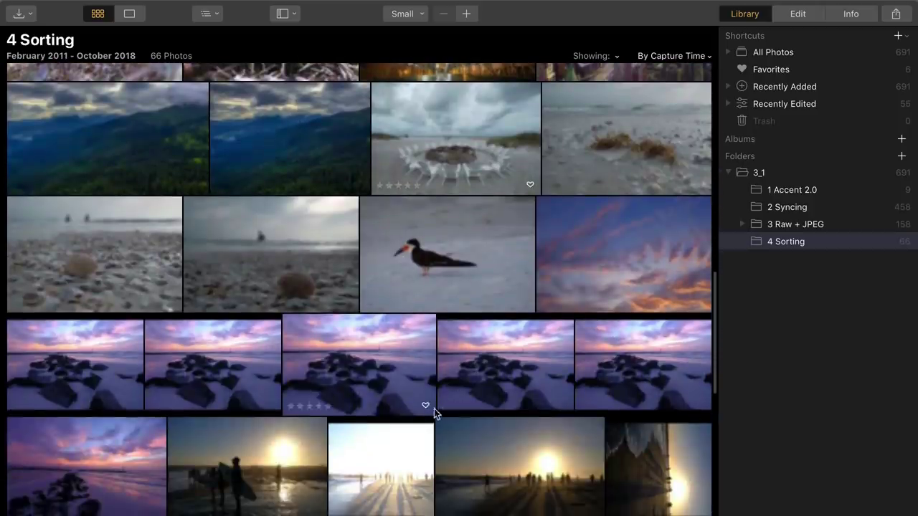
left_click(562, 405)
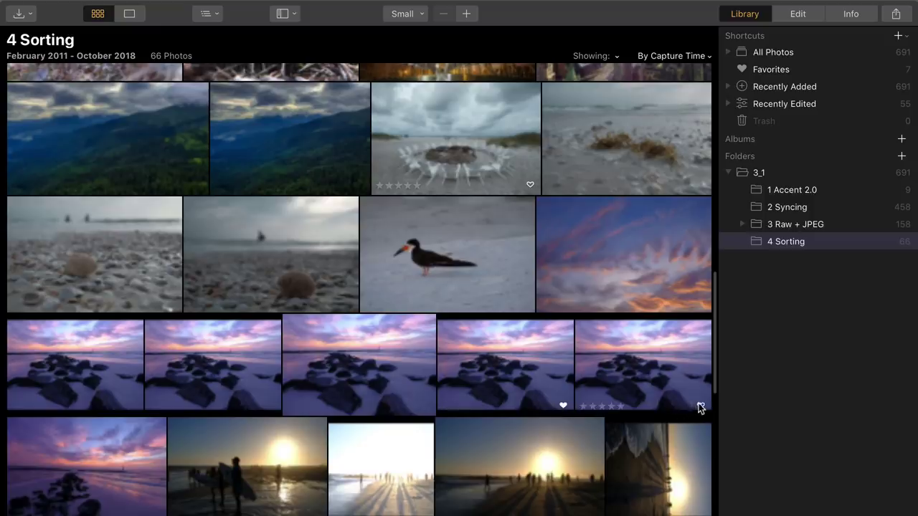
left_click(700, 303)
scroll(695, 290, "down", 4)
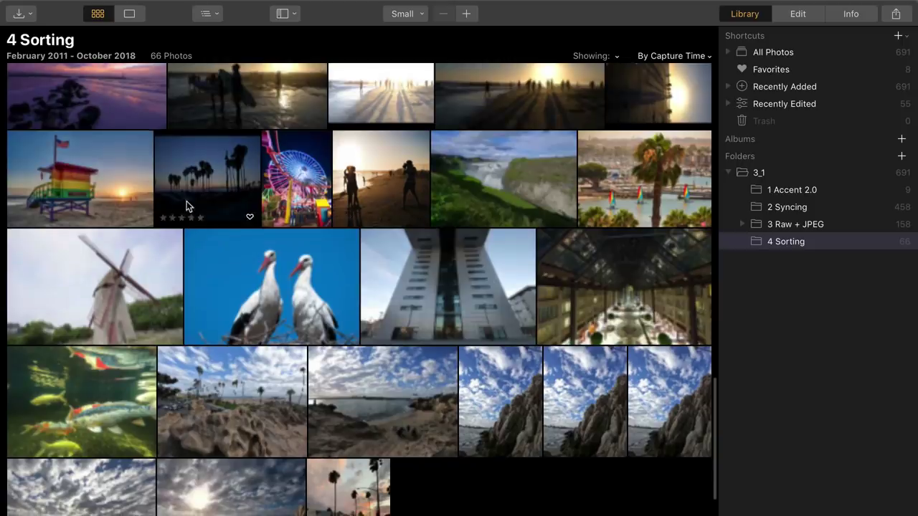
left_click(320, 216)
- Sort the 4 Sorting gallery by Pick in descending order
scroll(588, 256, "up", 15)
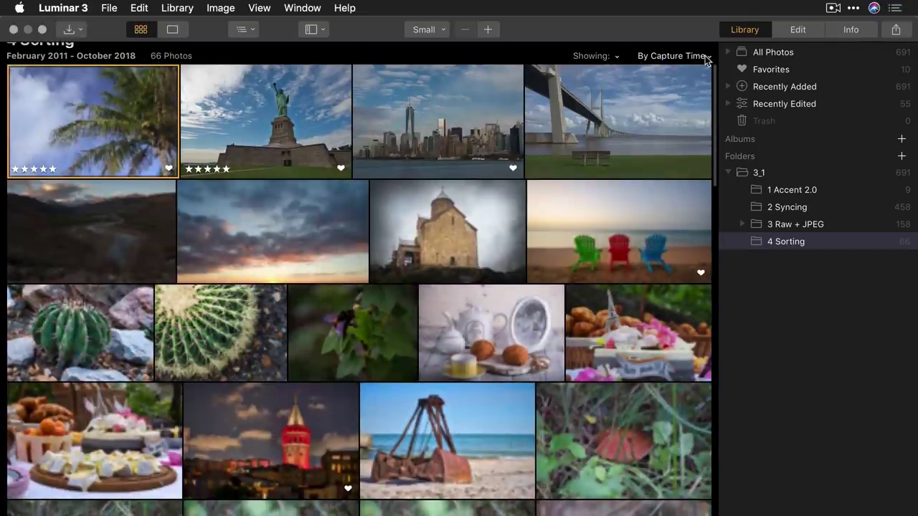
left_click(707, 57)
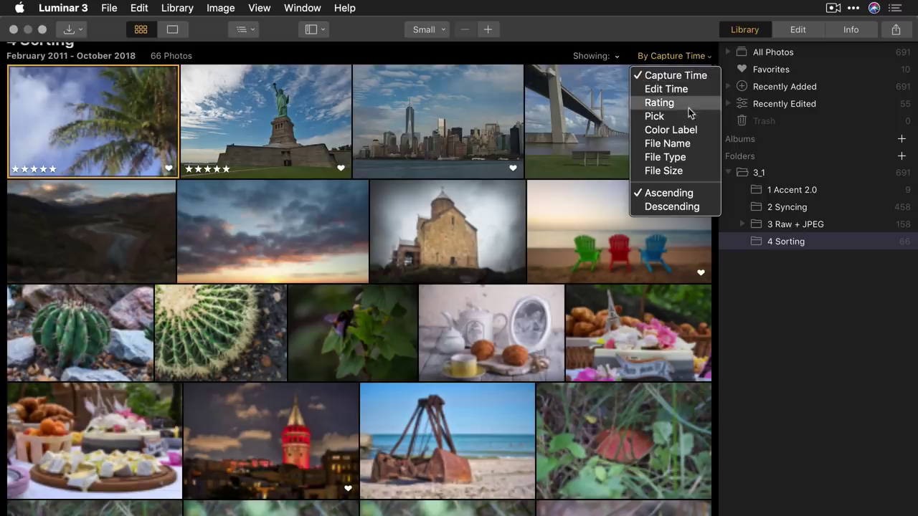
key("Escape")
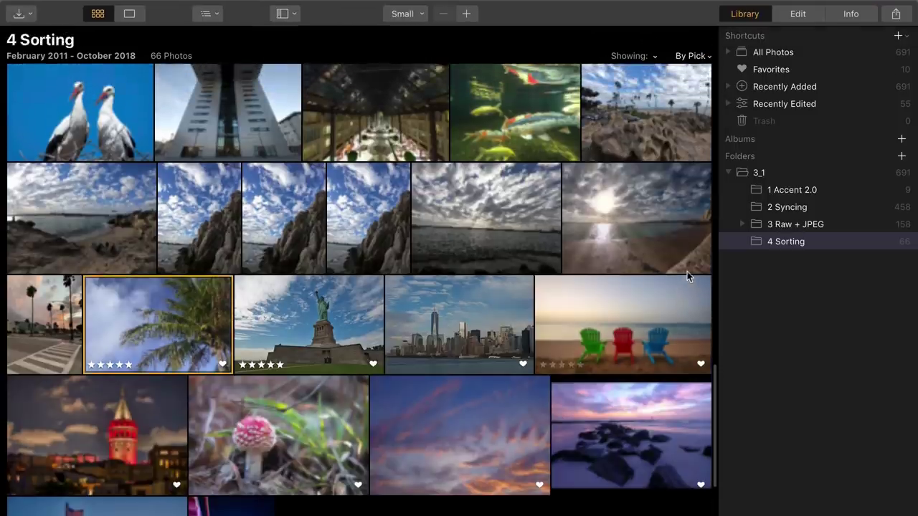
left_click(692, 56)
left_click(706, 205)
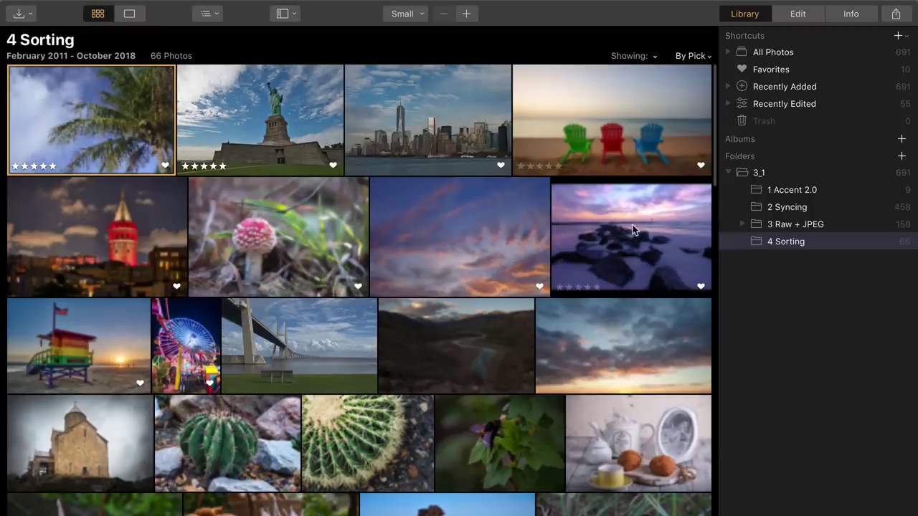